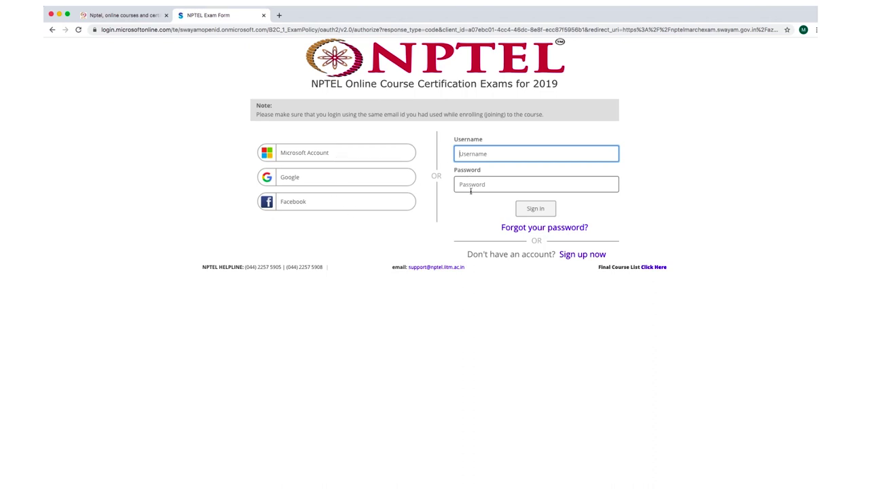
Log in through Google sign-in to land on the Exam Registration Form home page.
left_click(310, 179)
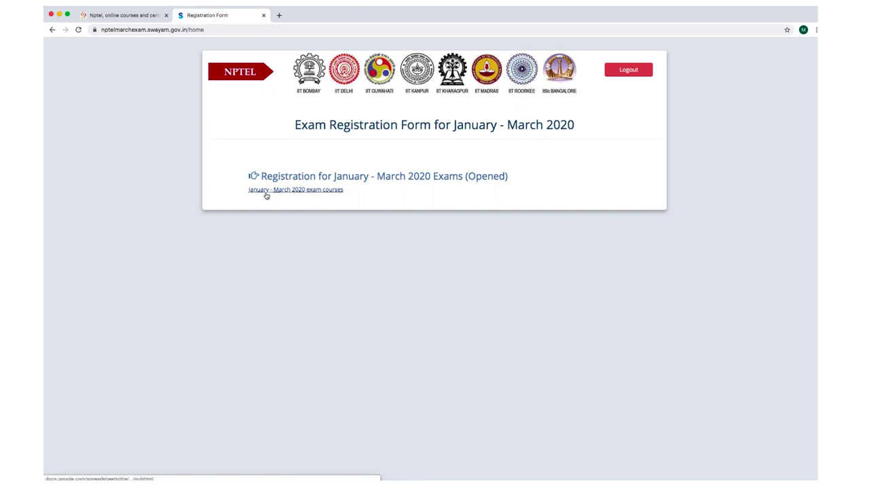
right_click(320, 193)
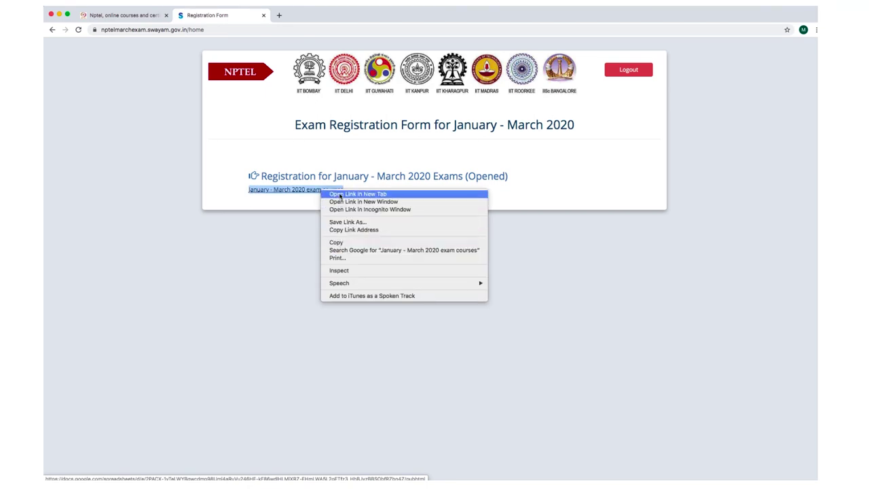
left_click(340, 195)
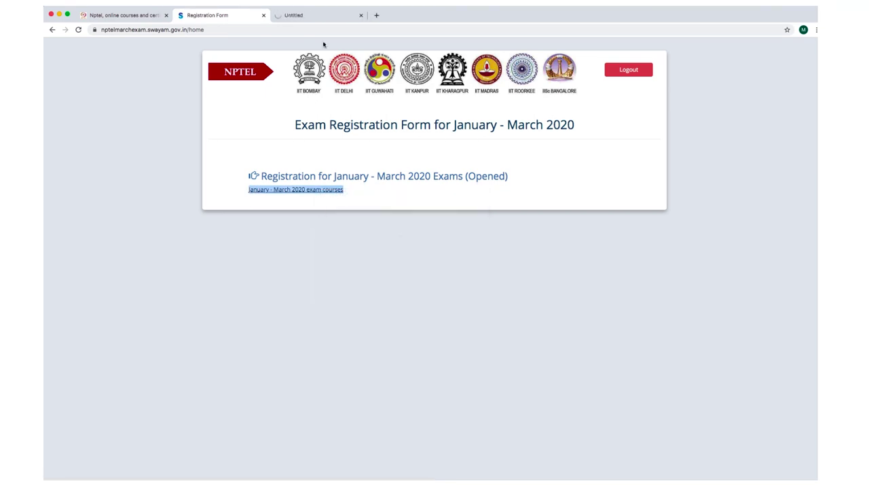
left_click(307, 14)
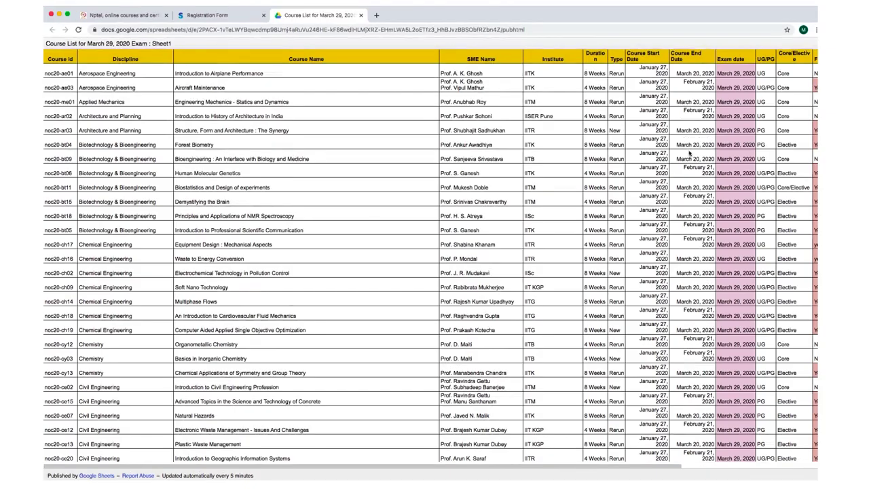
scroll(431, 255, "down", 10)
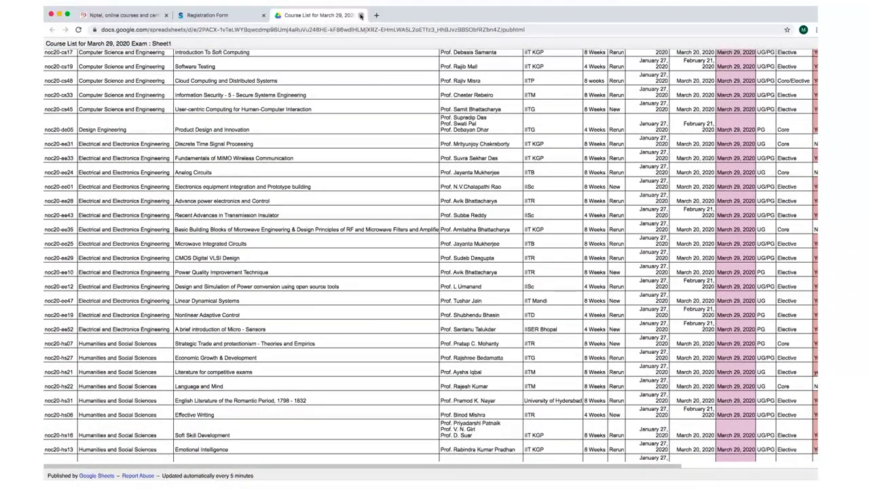
left_click(360, 15)
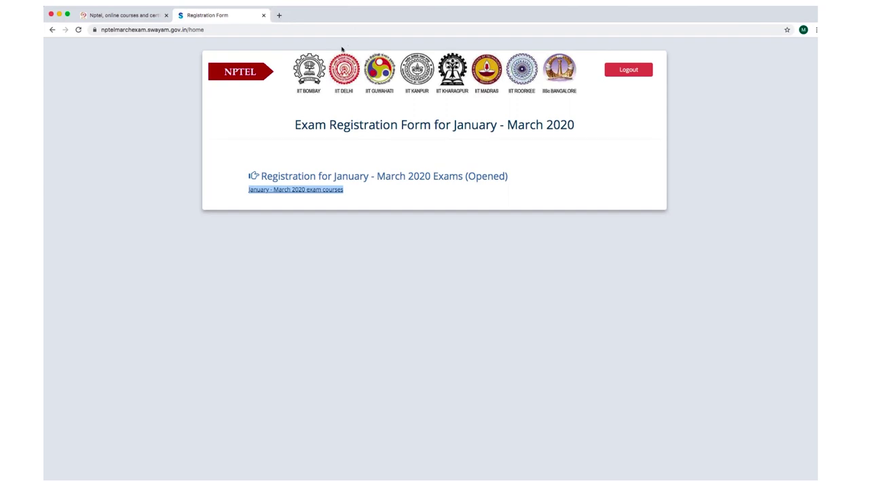
left_click(341, 177)
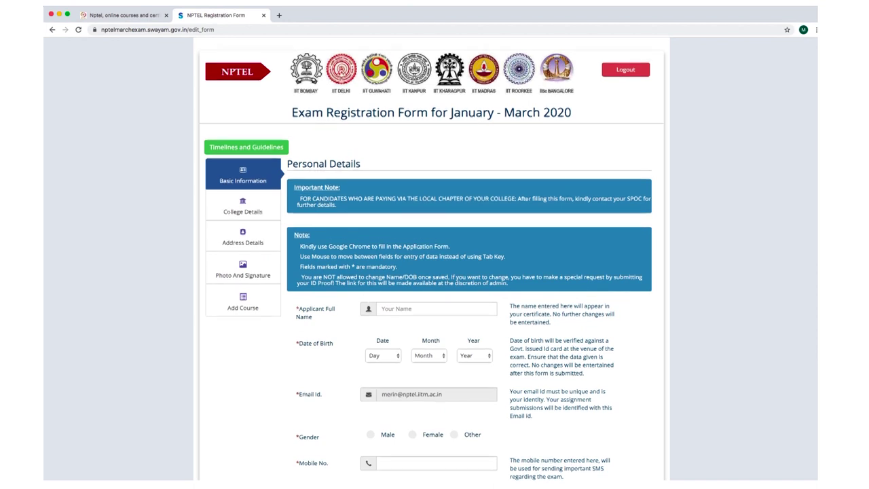
Scroll through the blank registration form to review its sections.
scroll(781, 142, "down", 5)
scroll(814, 133, "up", 5)
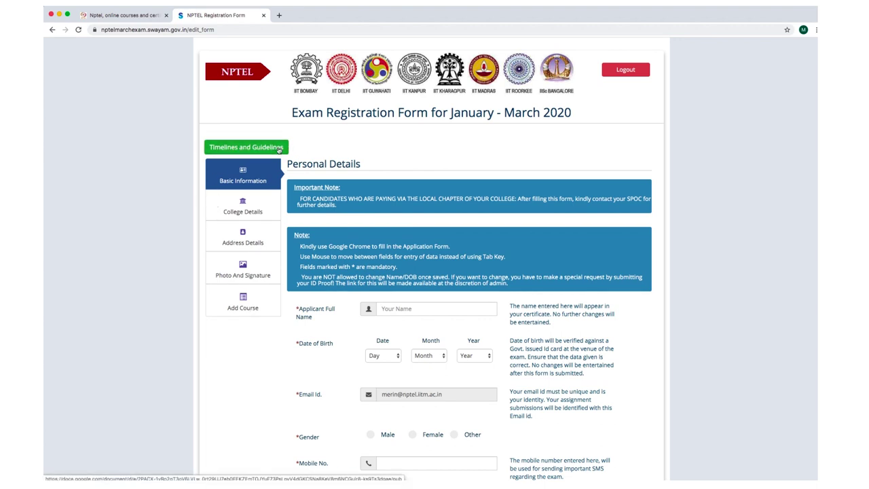
right_click(288, 148)
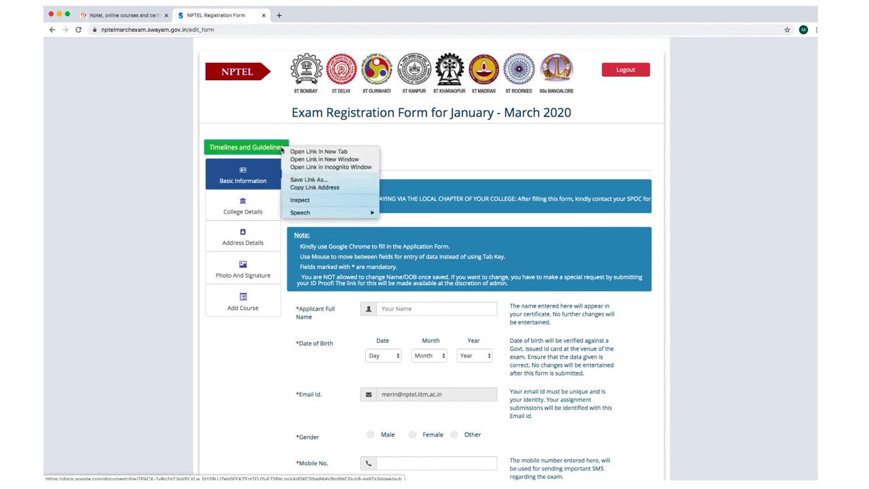
left_click(299, 151)
left_click(306, 16)
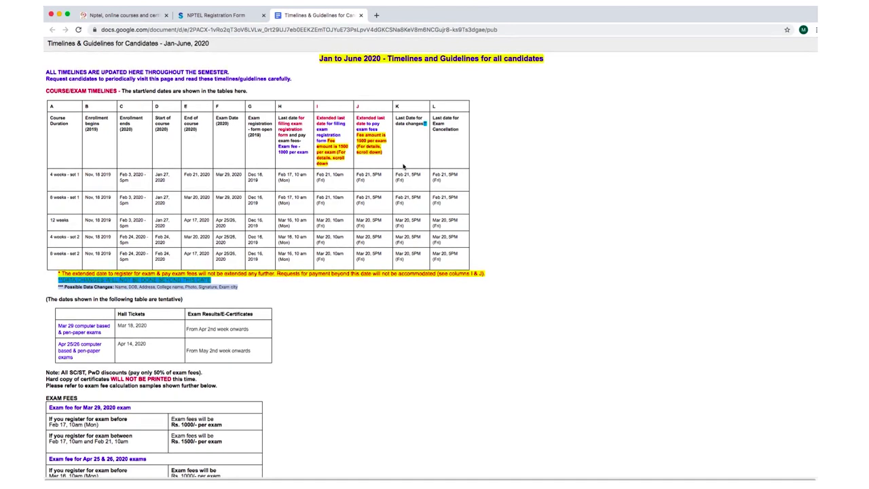
scroll(403, 163, "down", 1)
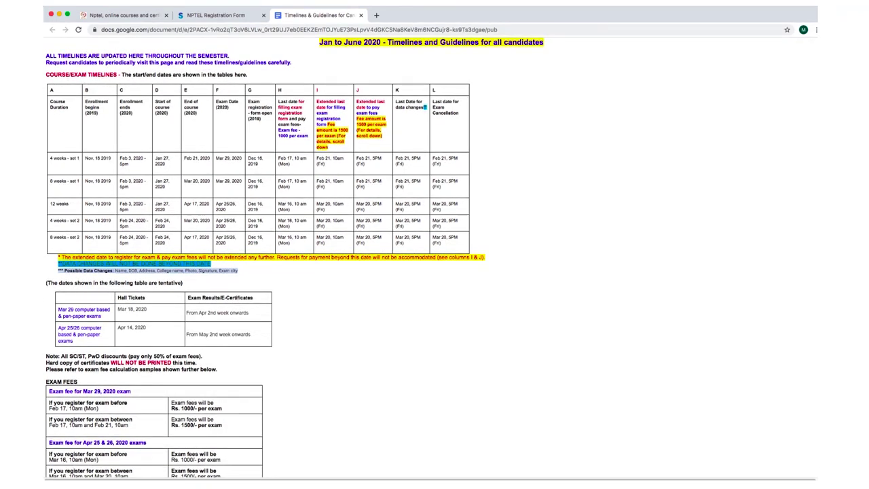
scroll(814, 231, "down", 10)
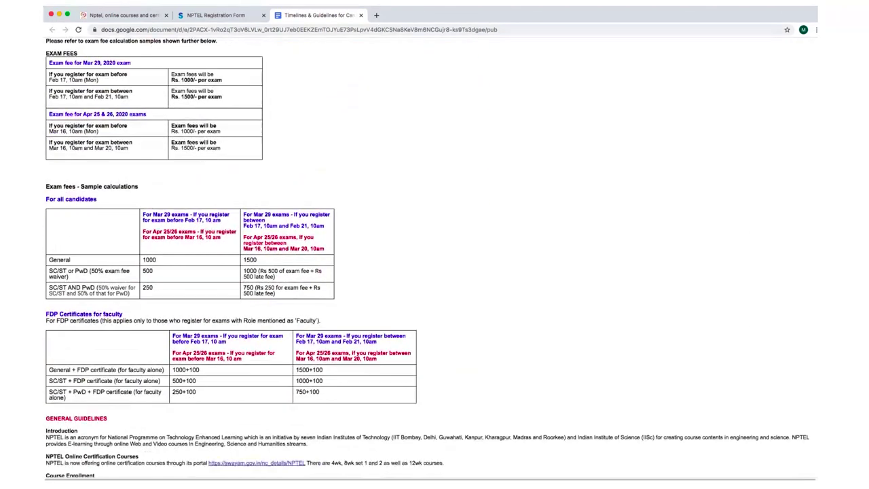
right_click(818, 230)
left_click(816, 212)
scroll(817, 212, "down", 8)
scroll(410, 188, "down", 10)
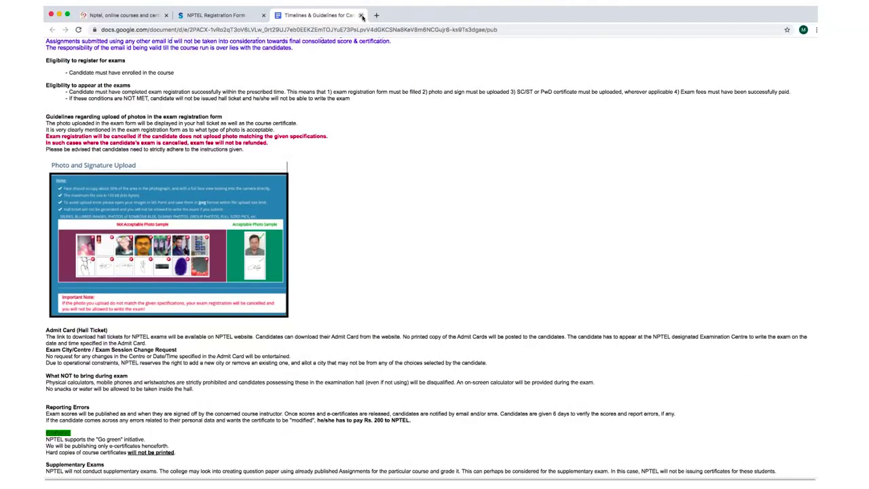
left_click(361, 15)
scroll(407, 182, "down", 1)
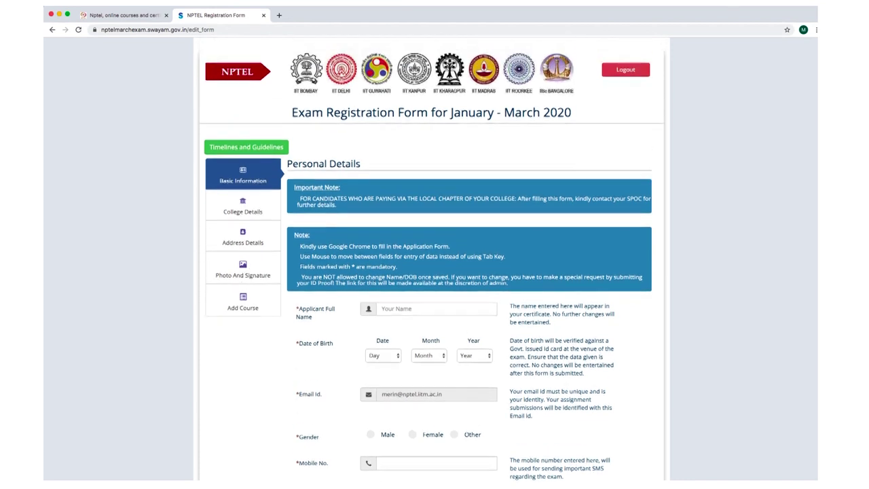
scroll(431, 263, "down", 1)
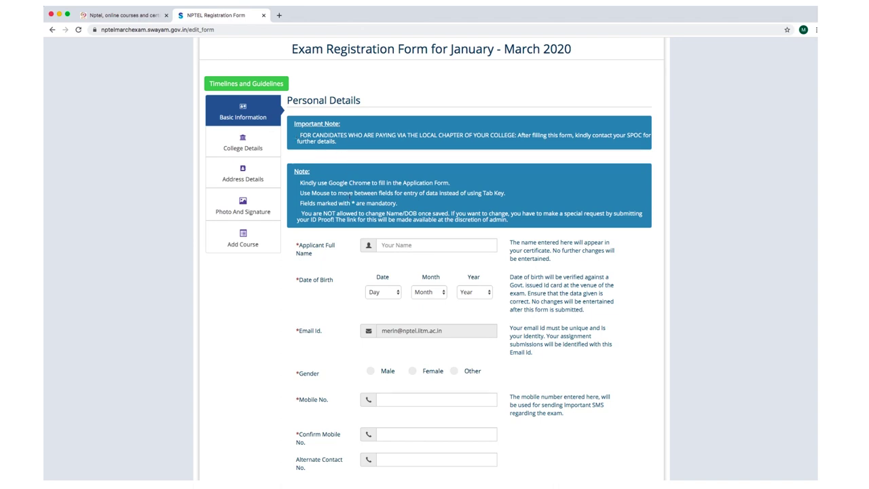
left_click_drag(299, 183, 454, 182)
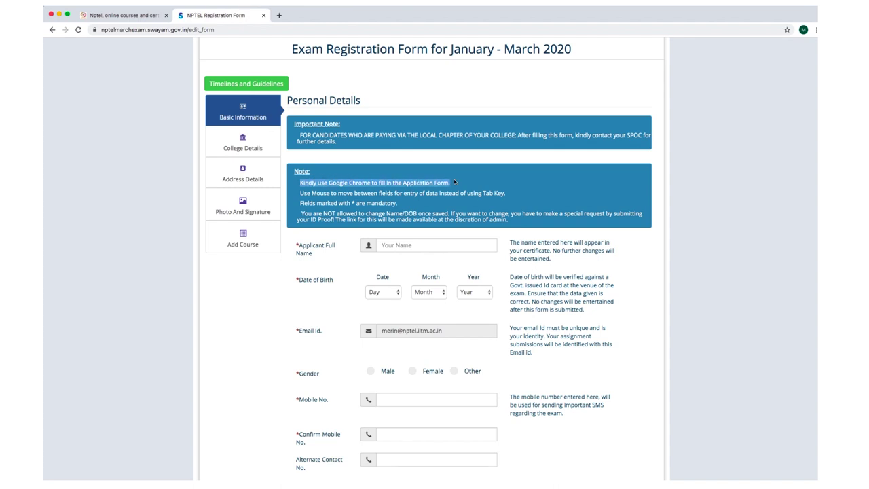
left_click(309, 192)
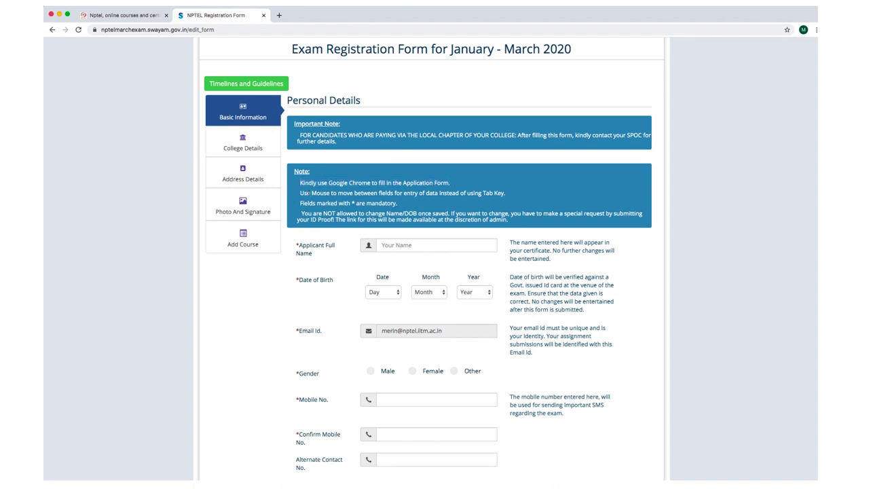
left_click_drag(299, 193, 513, 194)
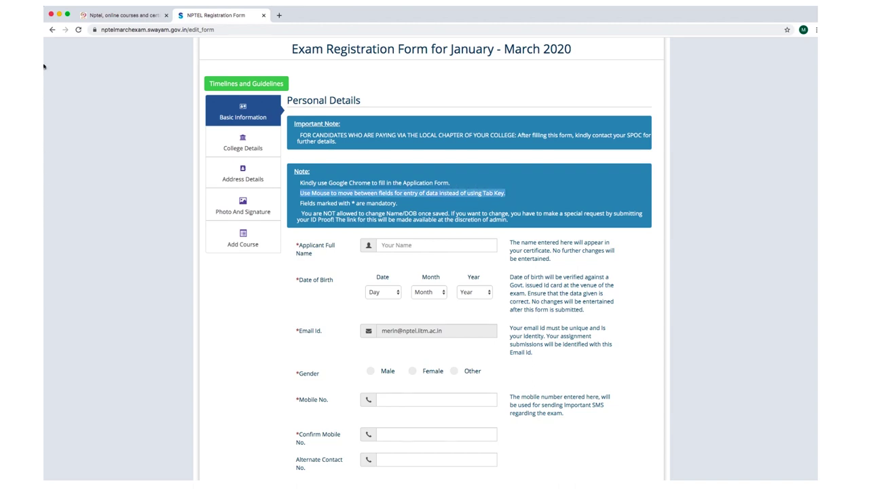
left_click(317, 203)
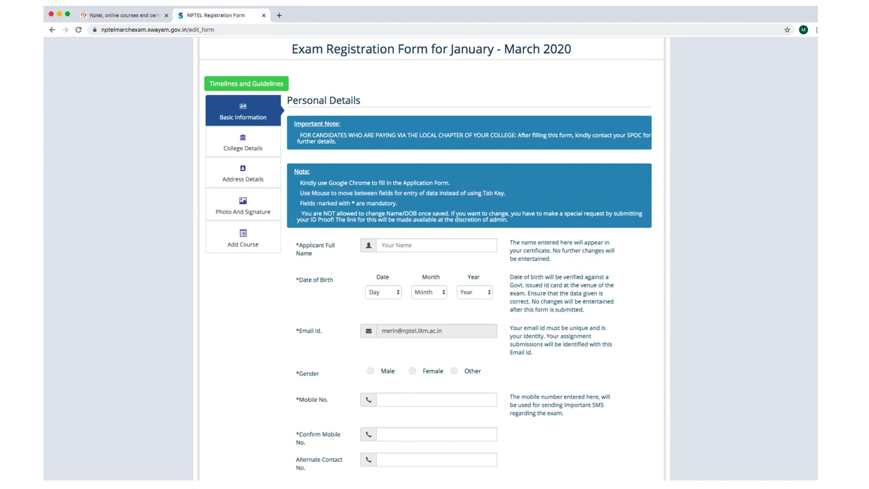
left_click_drag(301, 203, 402, 202)
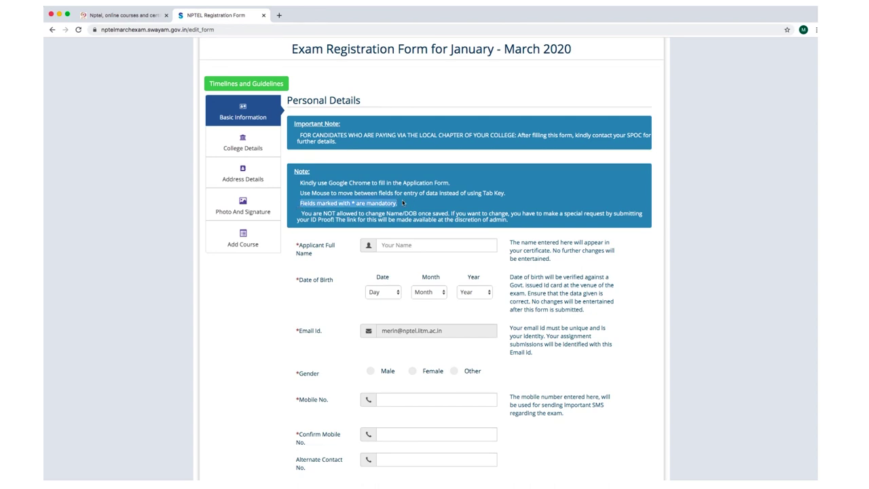
left_click(380, 219)
left_click_drag(301, 214, 644, 219)
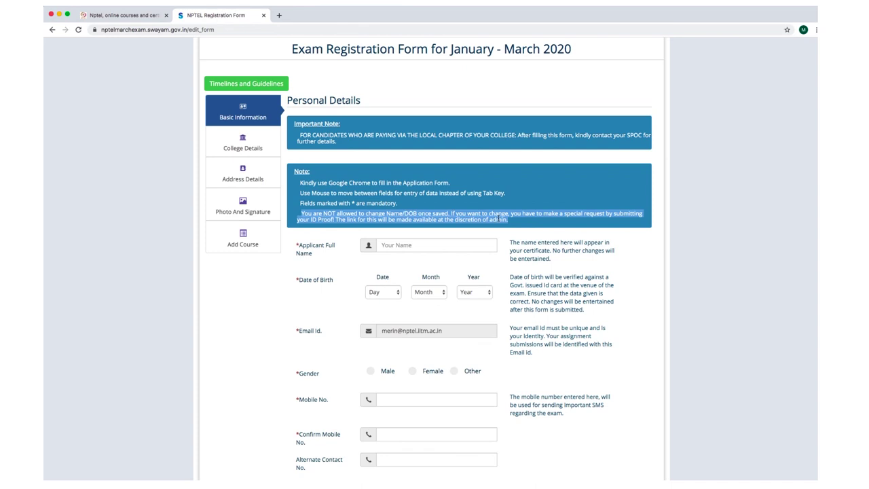
left_click(499, 218)
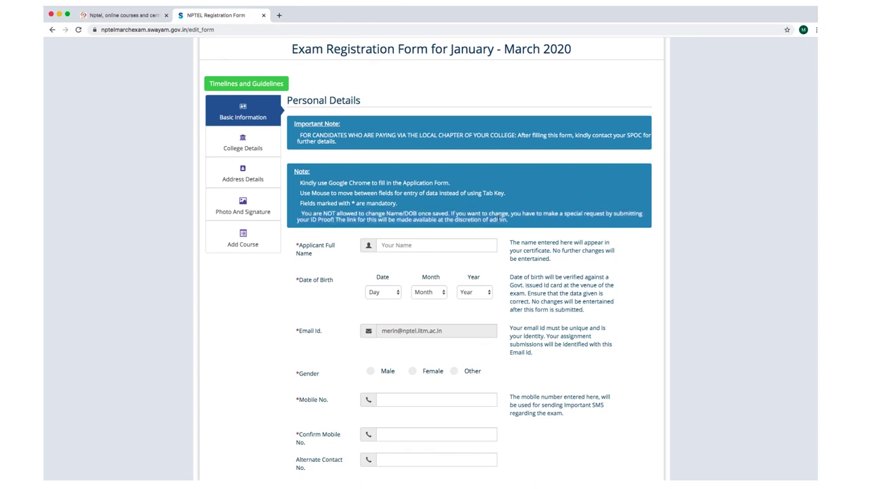
Enter the applicant's full name in the Full Name field.
left_click(418, 244)
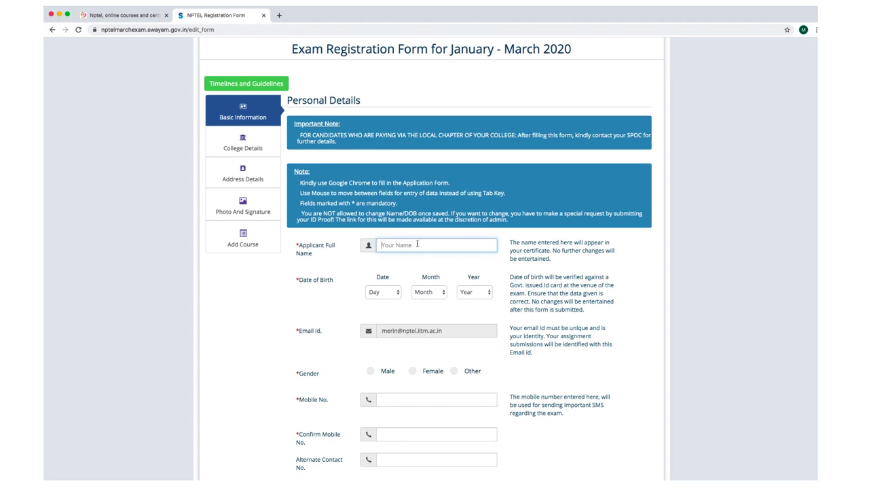
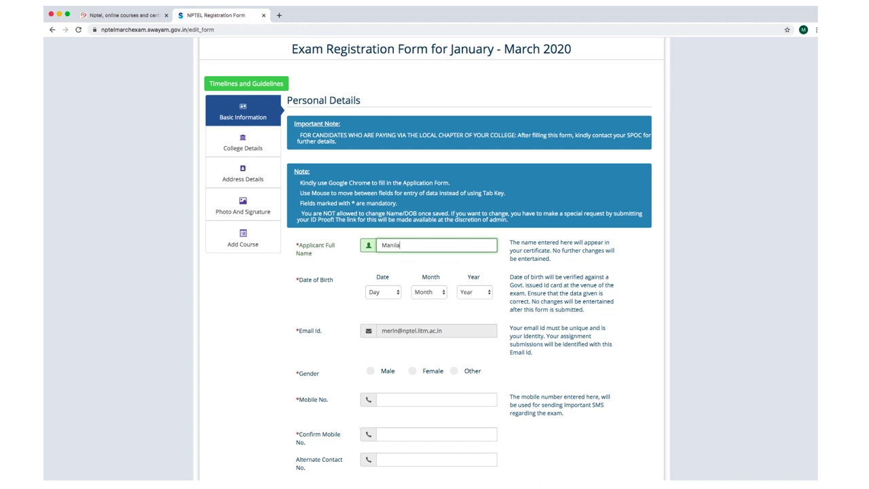
left_click(406, 264)
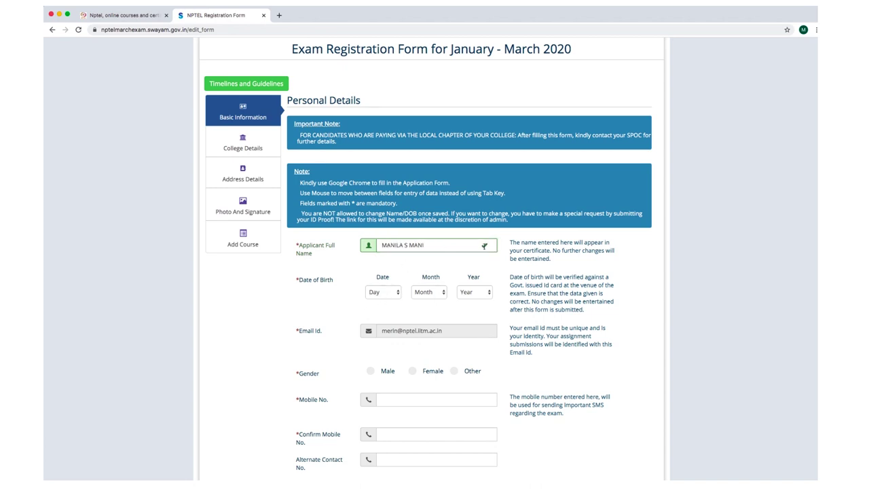
triple_click(514, 242)
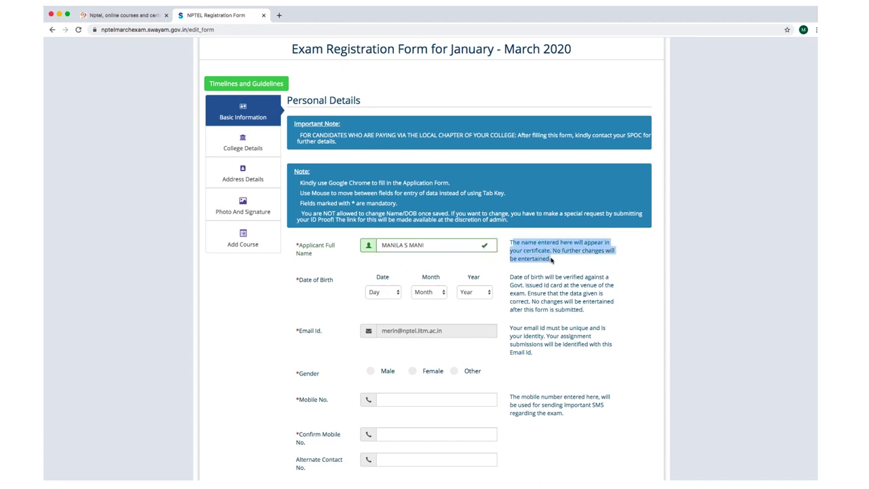
left_click(539, 266)
left_click(397, 296)
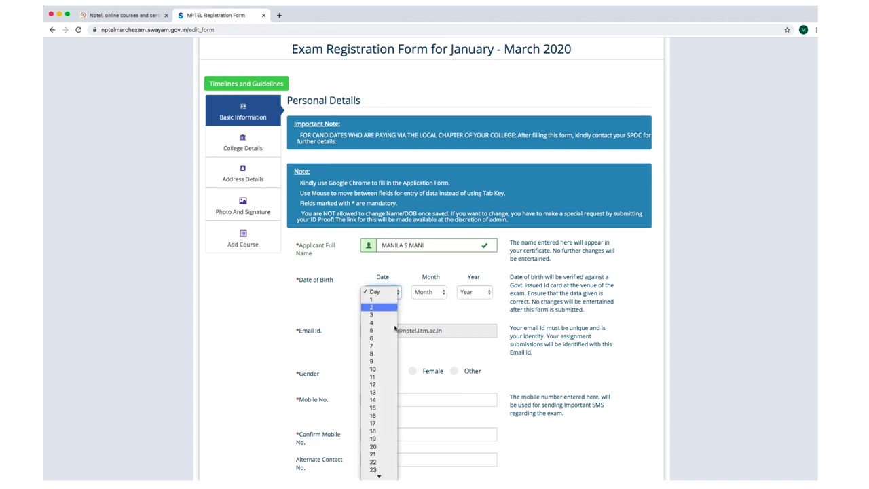
left_click(385, 401)
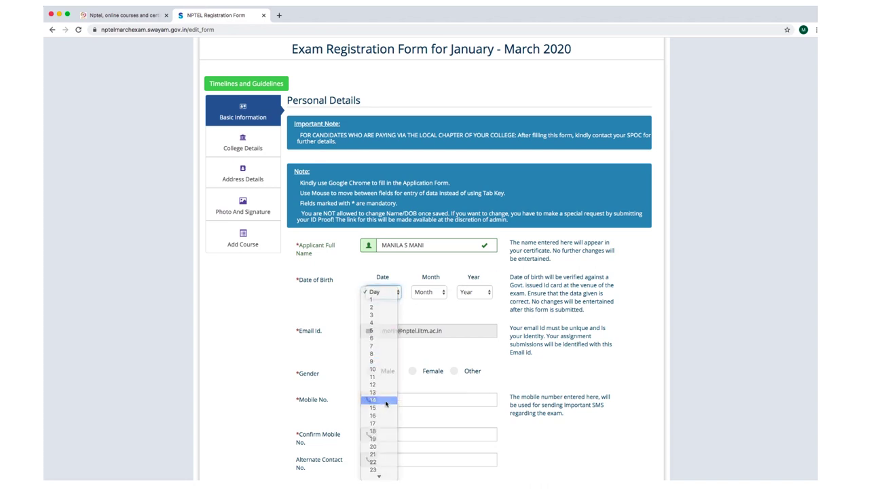
left_click(433, 293)
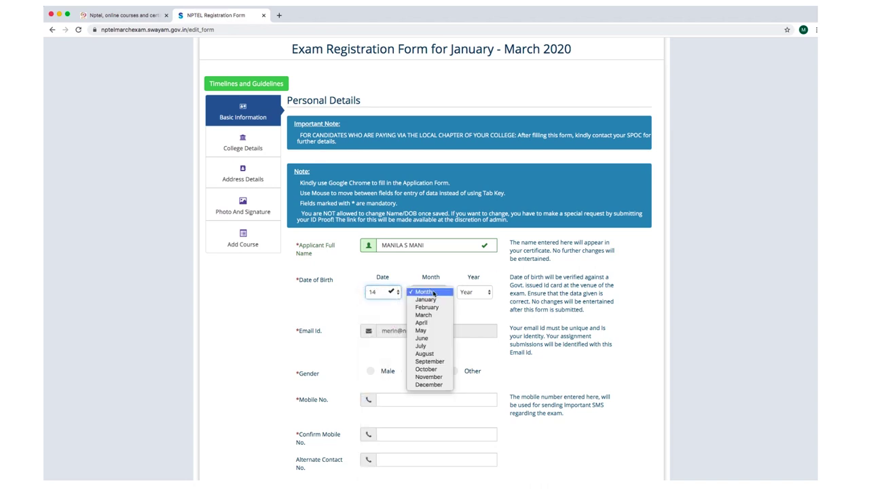
left_click(434, 377)
left_click(470, 292)
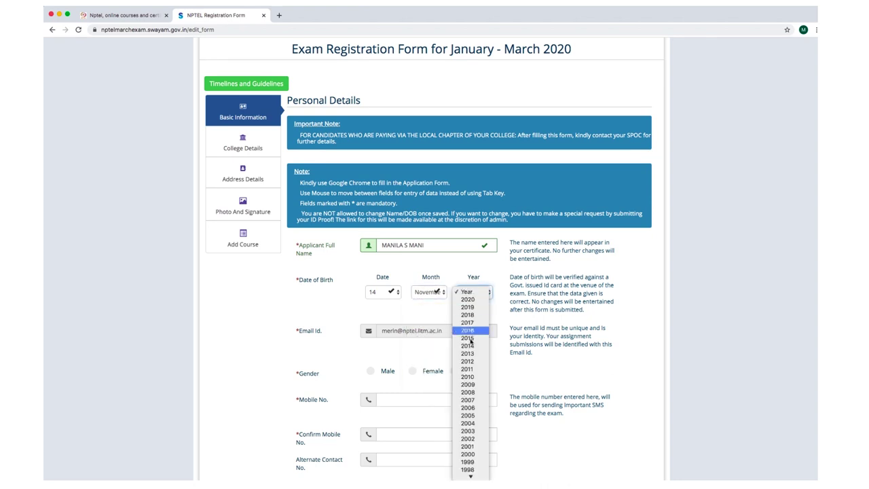
mouse_move(470, 473)
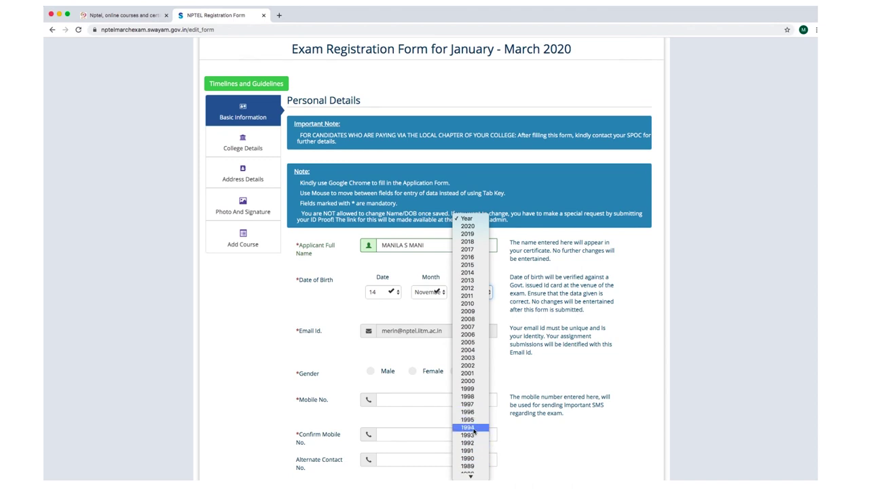
left_click(471, 428)
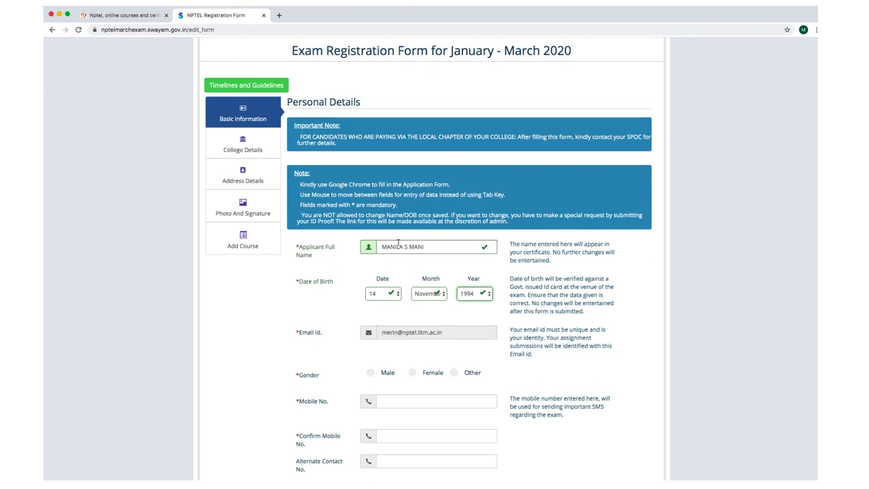
left_click(402, 248)
Replace the Full Name entry with the new applicant name.
left_click_drag(428, 247, 361, 241)
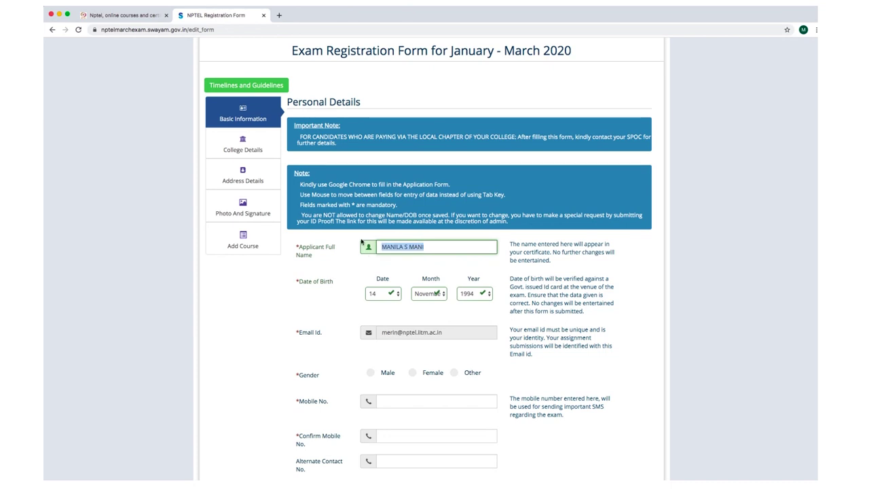
key("BackSpace")
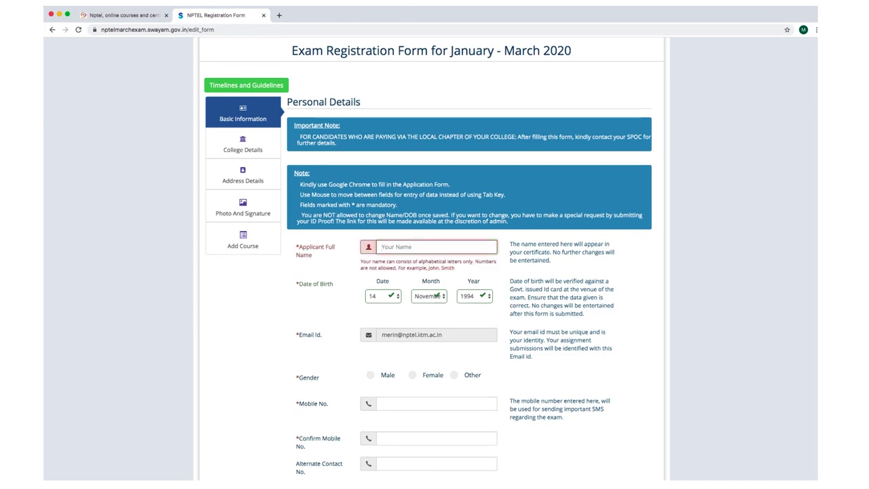
type("merin")
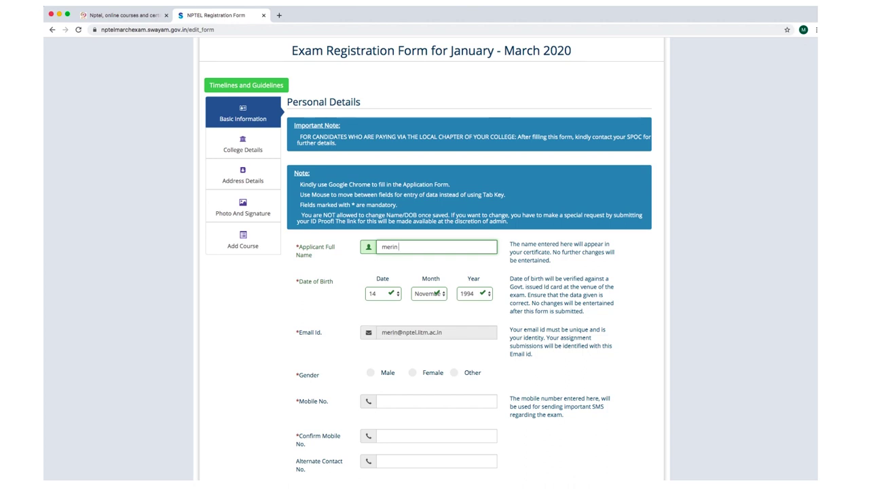
type(" j")
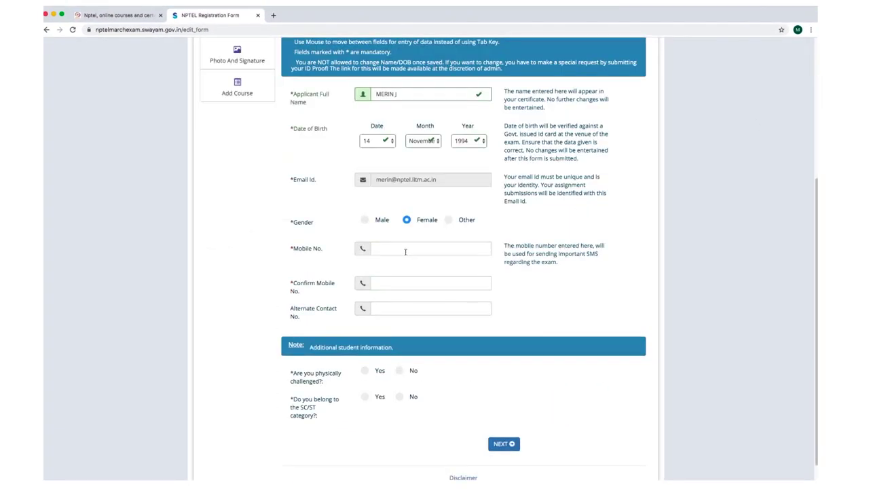
Enter the mobile number, its confirmation, and the alternate contact number.
left_click(405, 252)
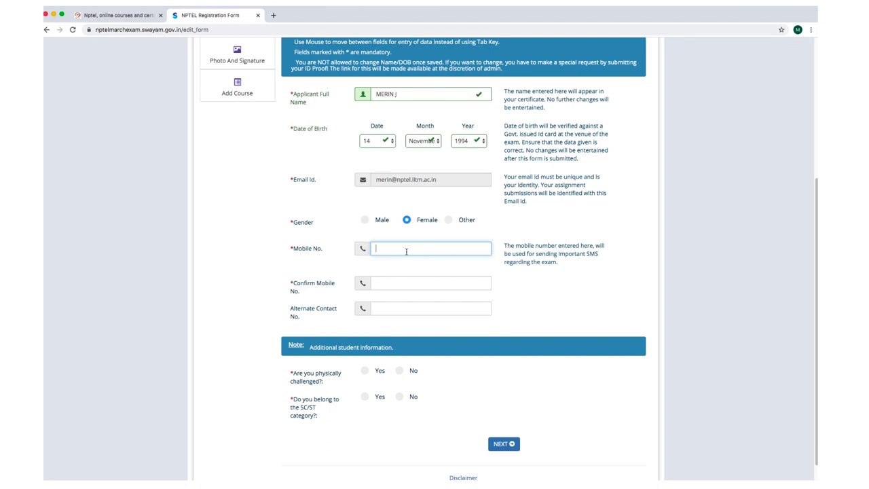
left_click(382, 281)
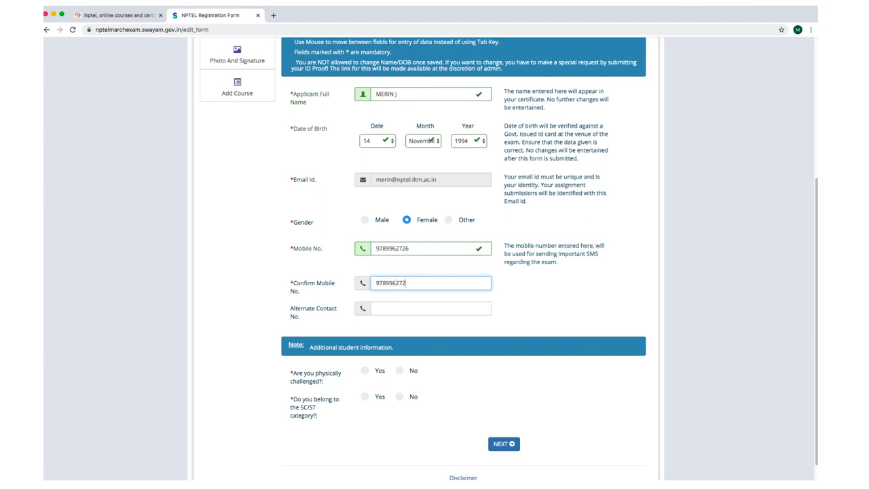
left_click(386, 308)
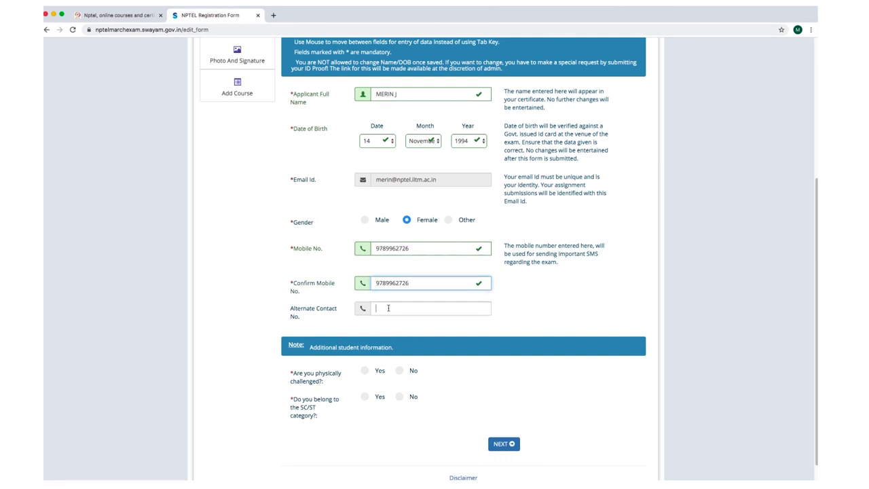
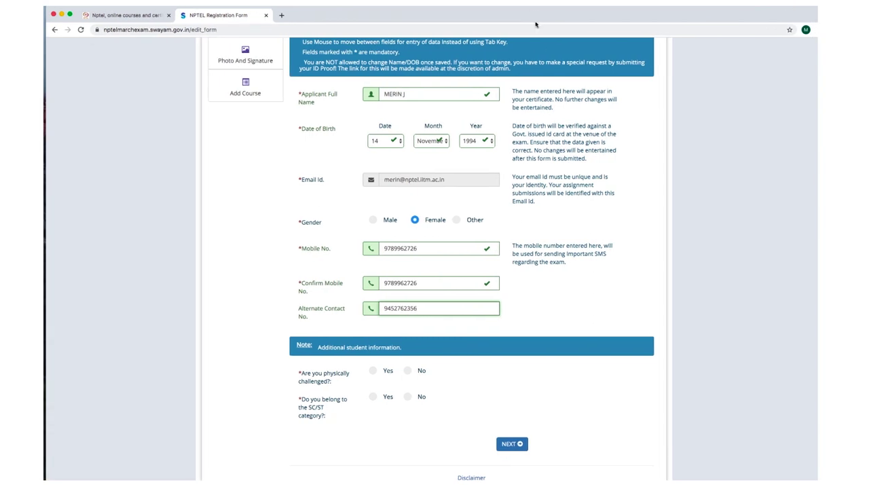
Set 'Are you physically challenged?' to No.
left_click(407, 373)
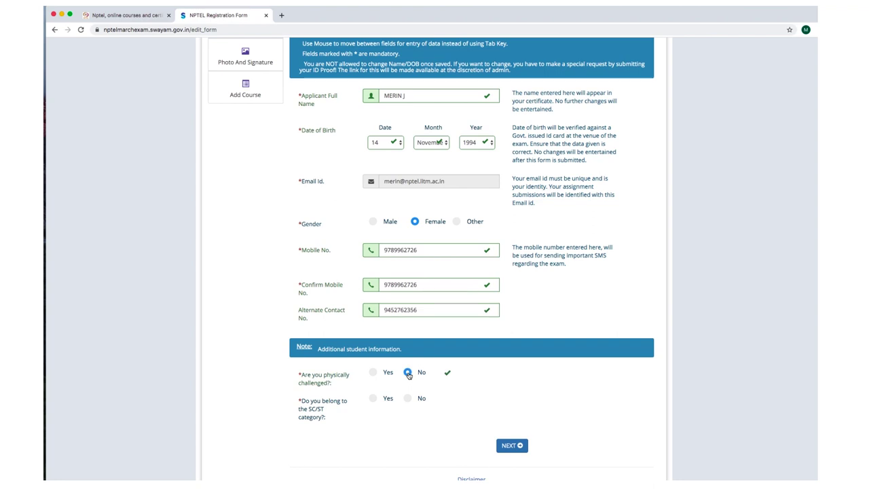
left_click(372, 373)
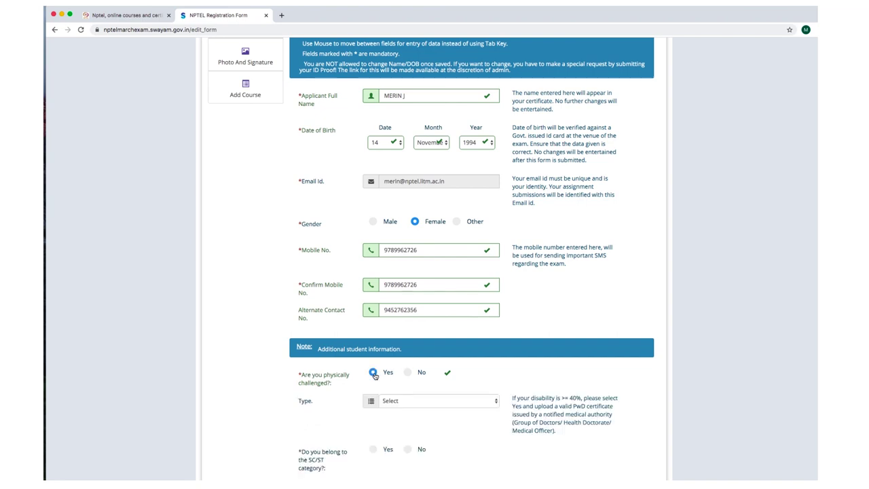
scroll(375, 375, "up", 1)
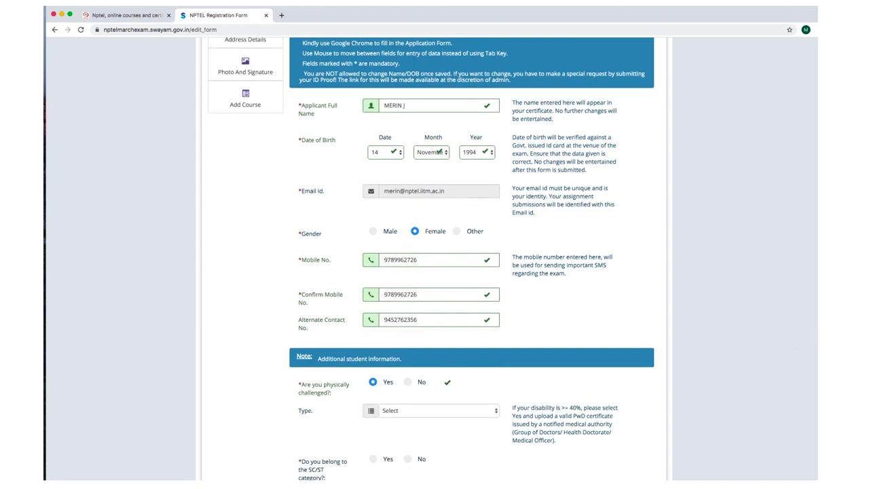
scroll(431, 258, "down", 3)
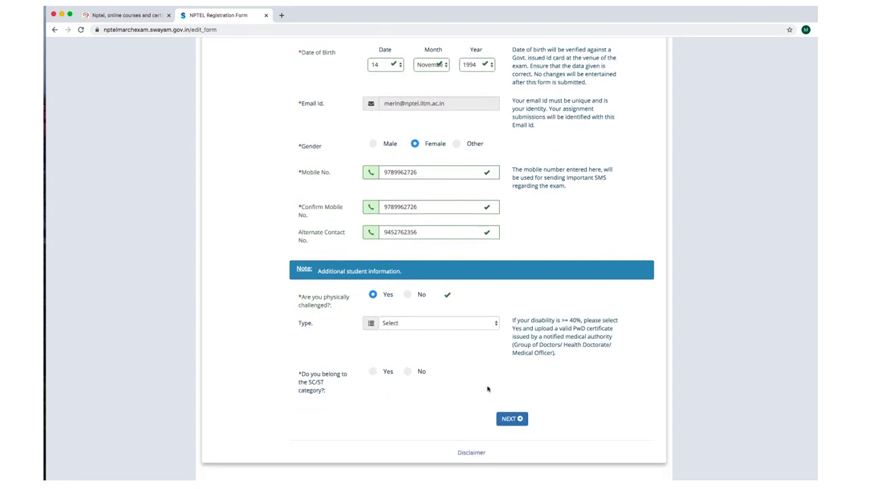
left_click(445, 326)
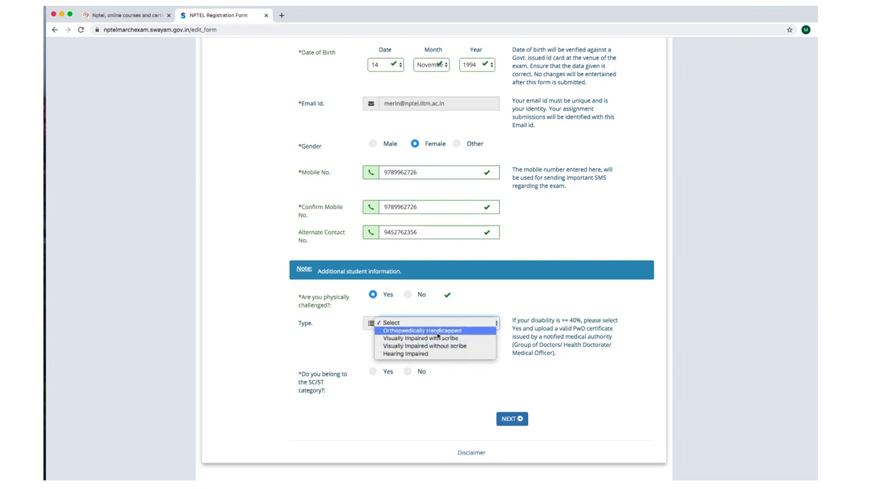
left_click(405, 296)
left_click(409, 296)
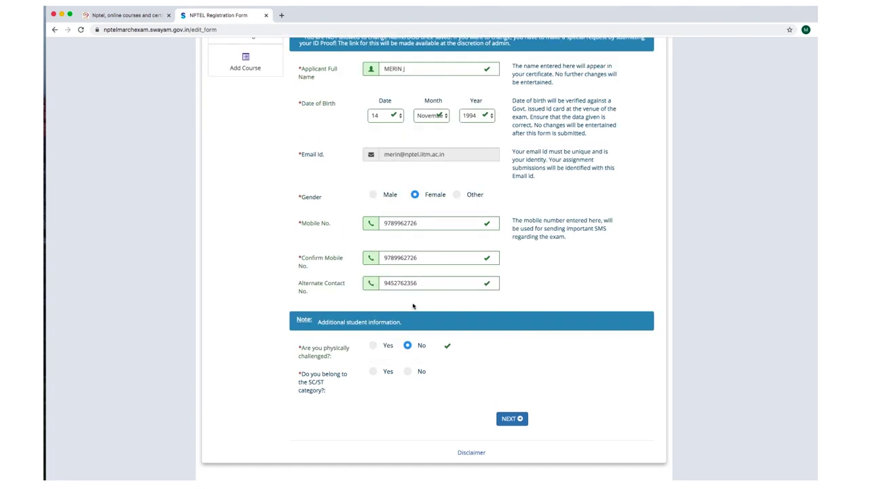
scroll(442, 381, "up", 1)
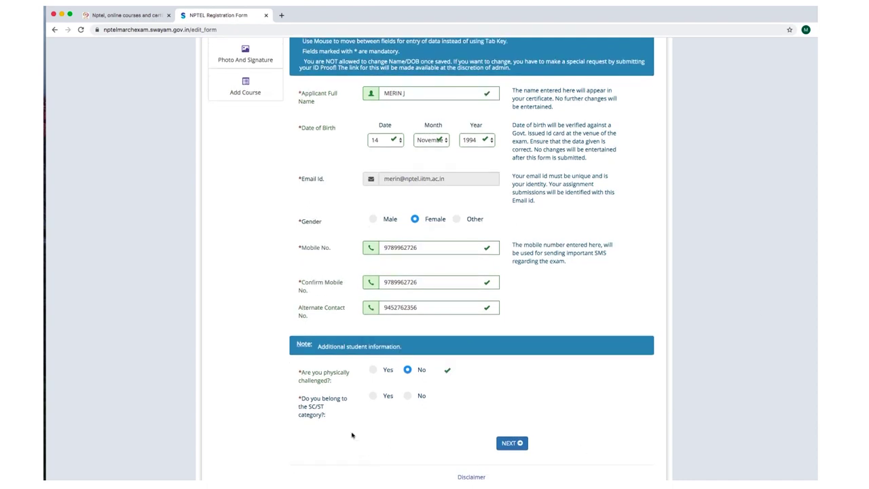
Set the SC/ST category answer to No.
left_click(407, 396)
left_click(373, 397)
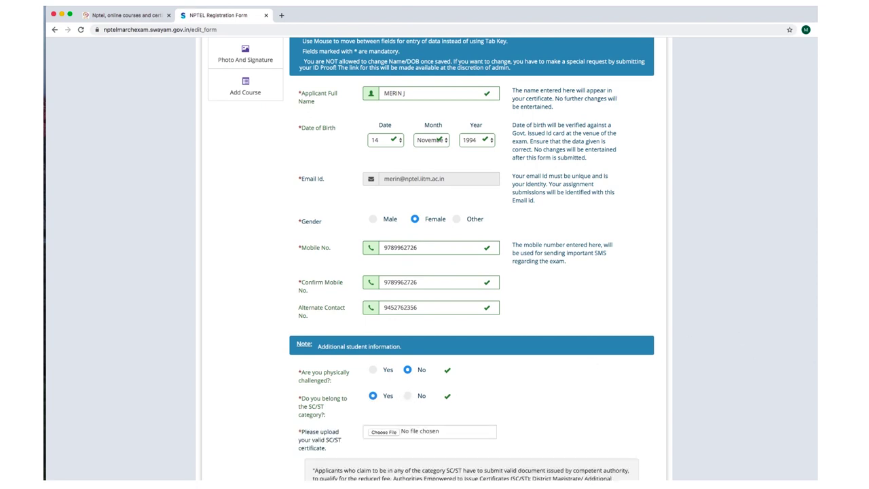
scroll(500, 353, "down", 5)
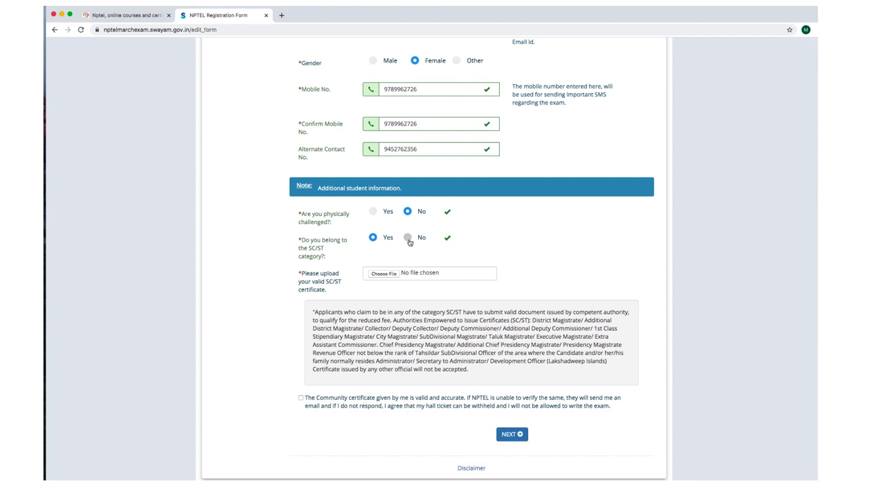
left_click(408, 239)
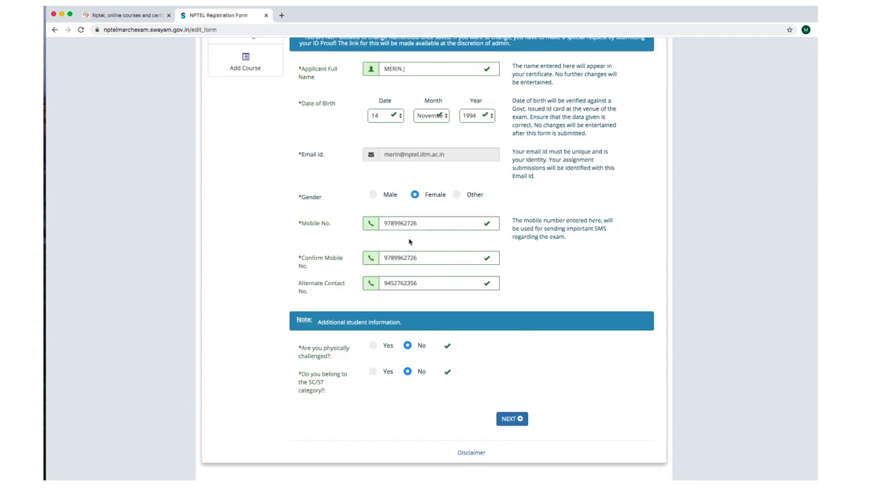
Continue to College / Organization Details, choose Student as current role, and acknowledge the warning.
left_click(510, 419)
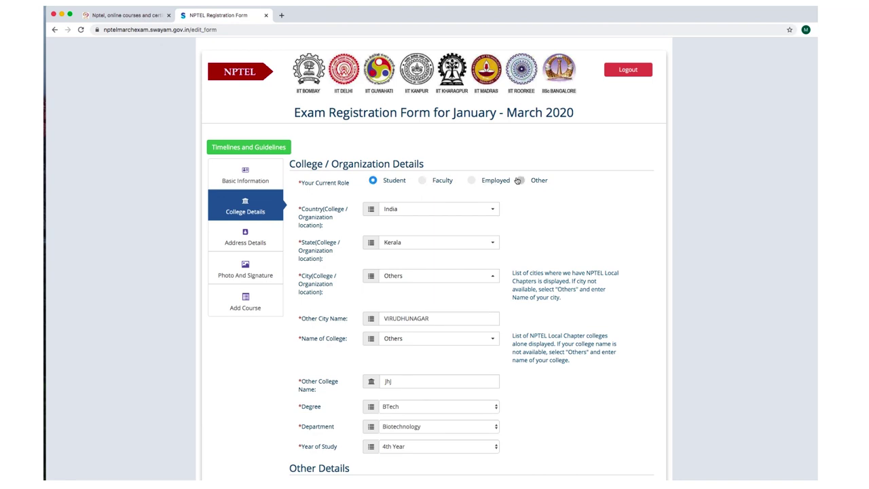
left_click(372, 180)
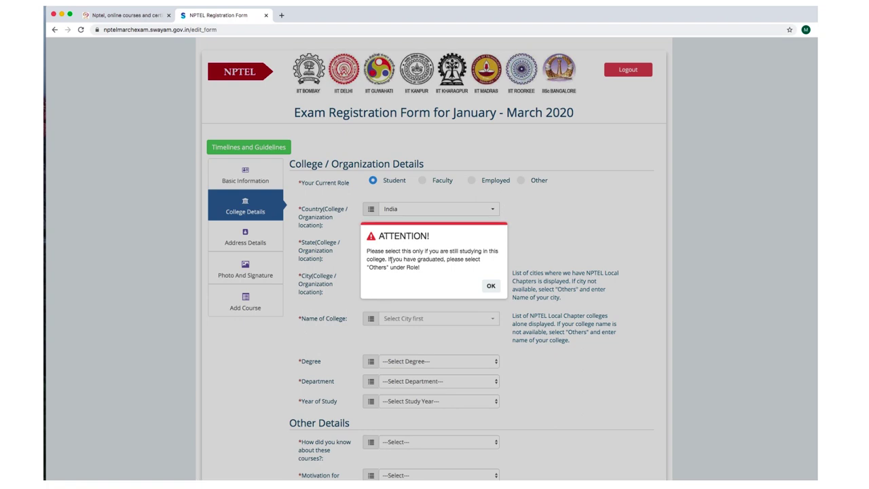
left_click_drag(367, 253, 498, 270)
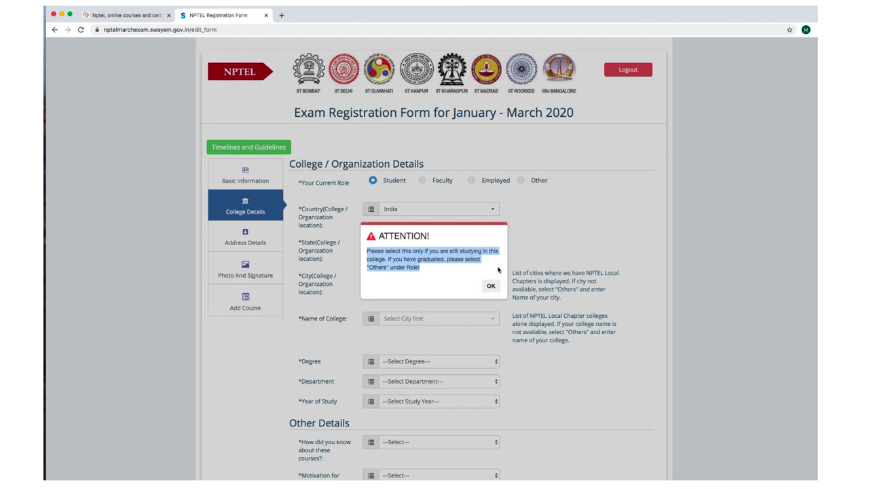
left_click(491, 286)
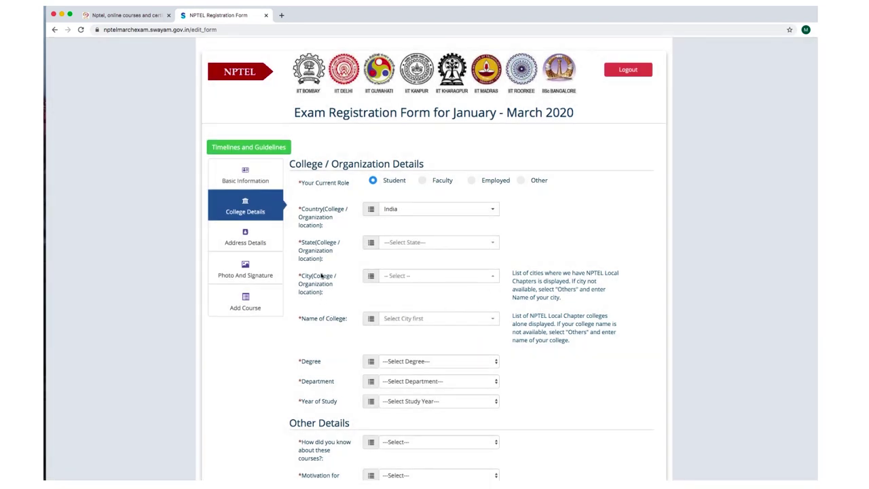
Choose India, Tamil Nadu, COIMBATORE, and COIMBATORE INSTITUTE OF TECHNOLOGY as the college.
left_click(426, 211)
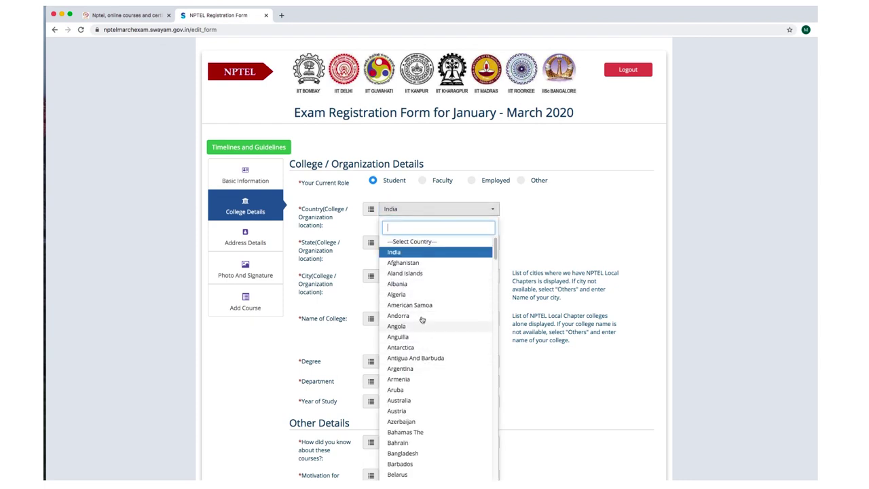
left_click(417, 252)
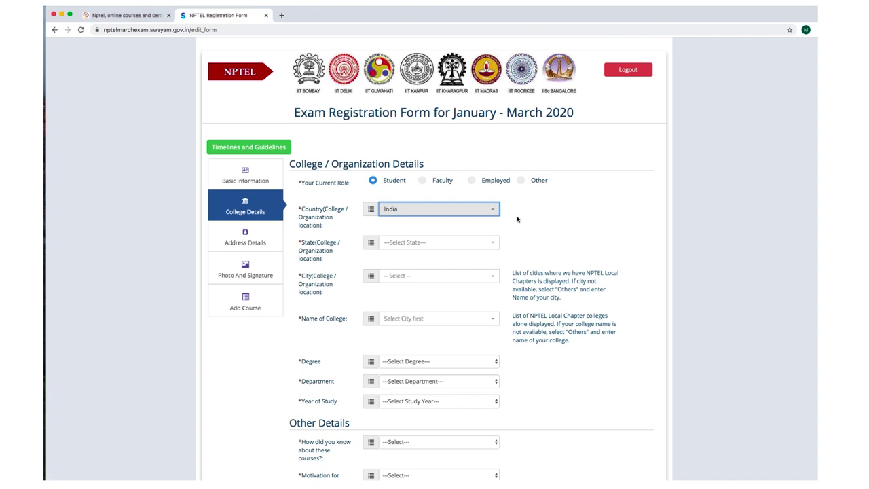
left_click(432, 245)
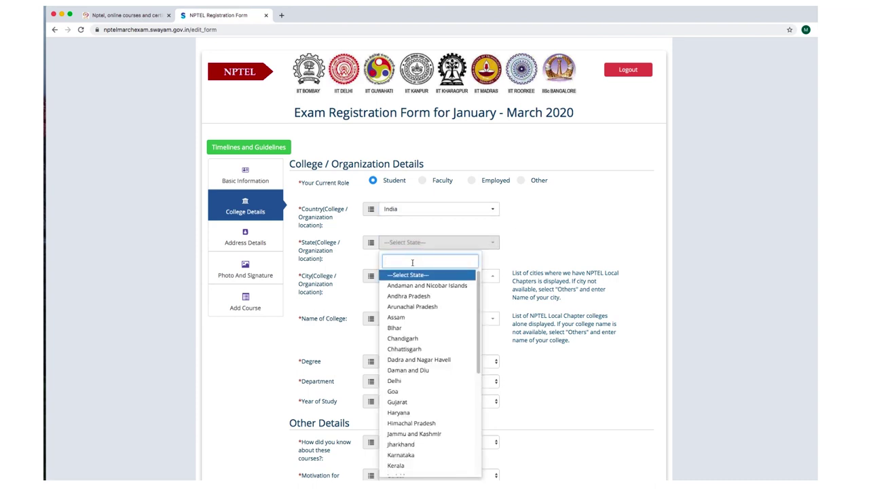
type("Tamil")
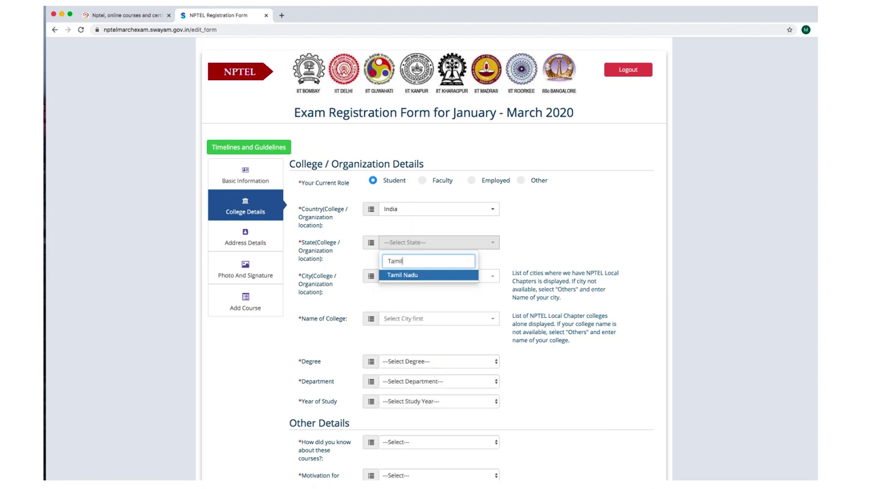
left_click(394, 277)
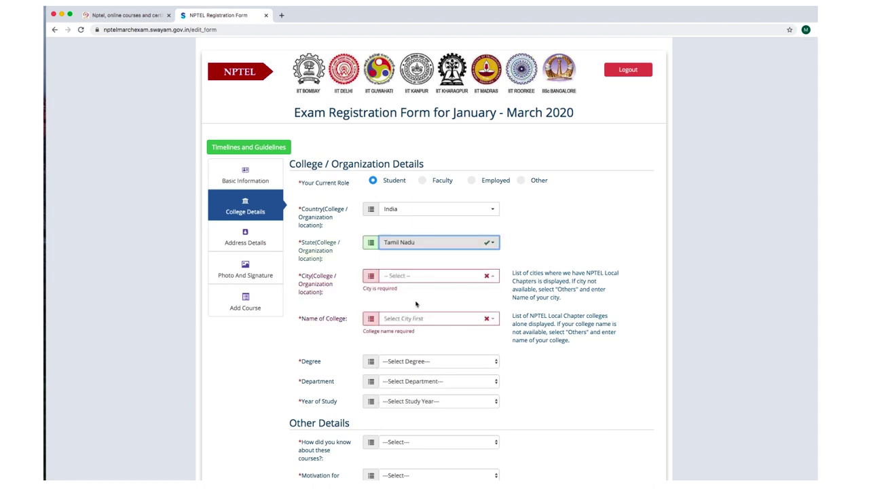
left_click(431, 276)
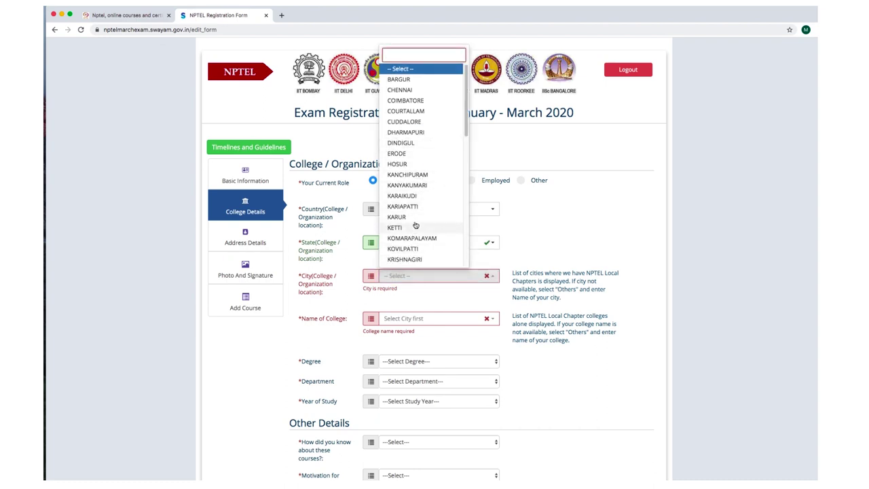
left_click(422, 100)
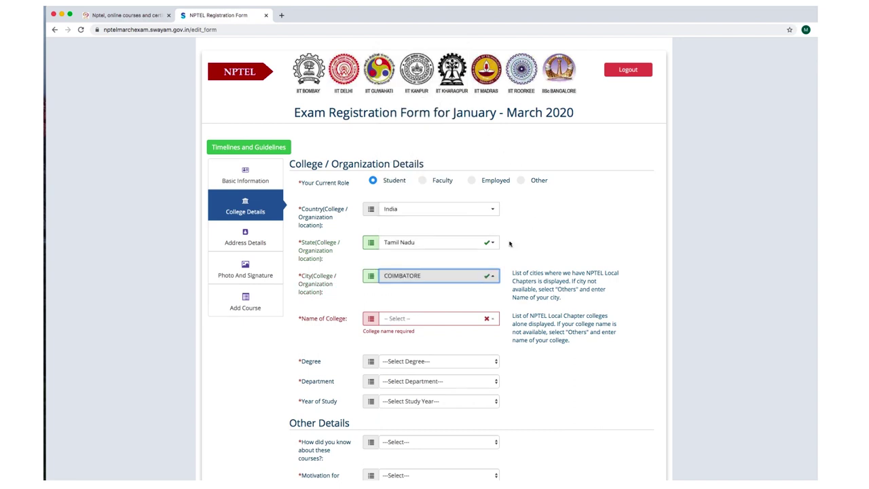
left_click(454, 300)
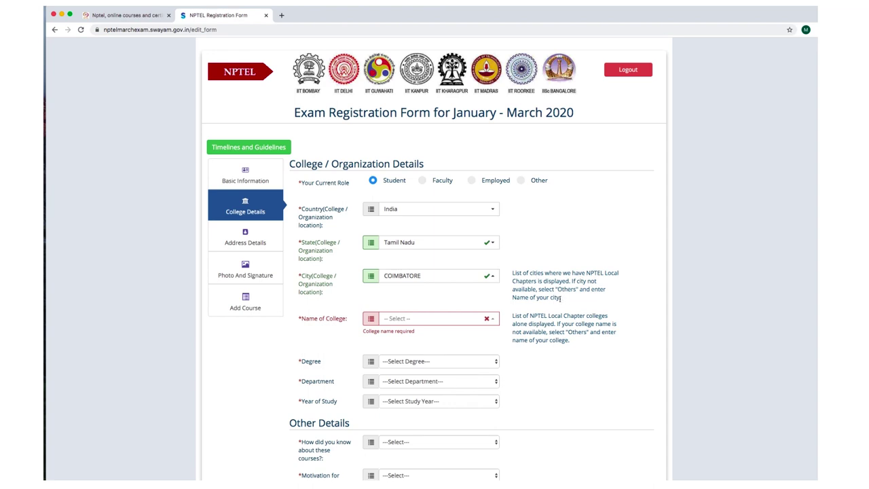
left_click_drag(557, 297, 512, 272)
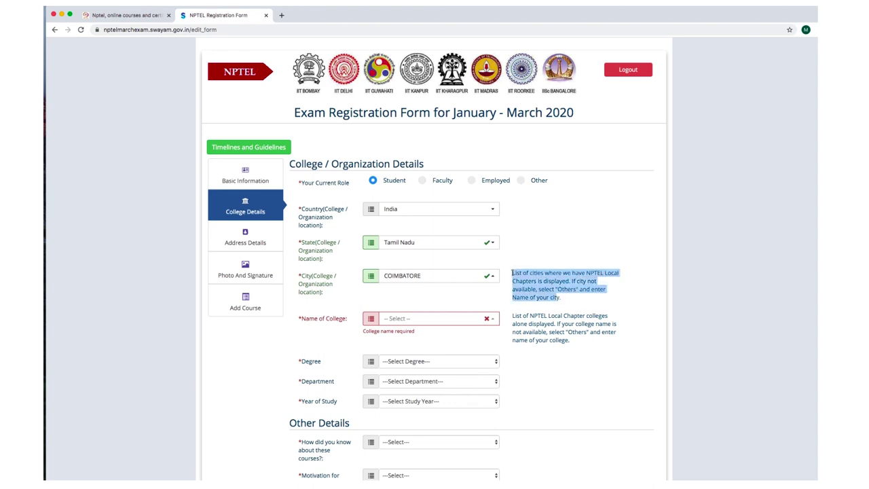
left_click(447, 320)
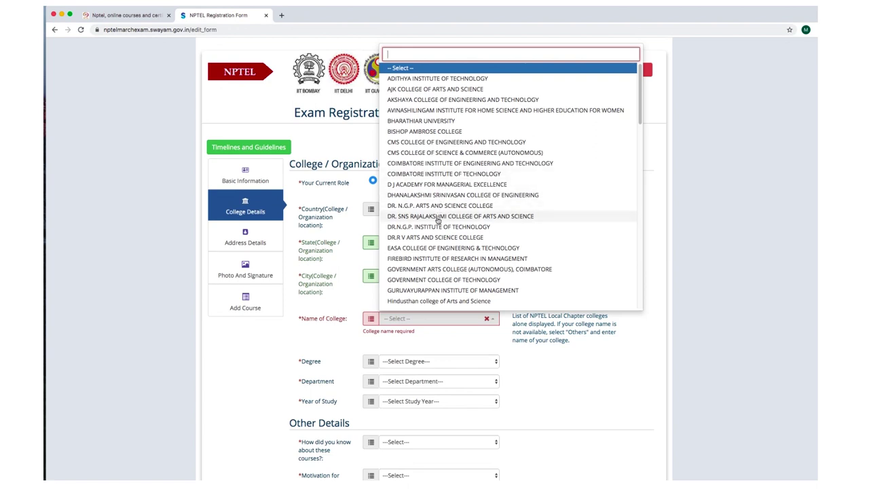
left_click(433, 175)
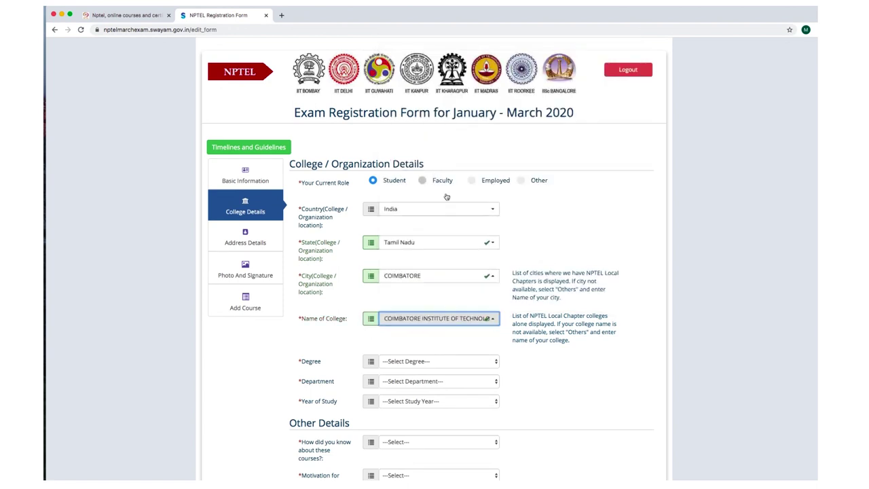
Choose degree BTech, department Mechanical Engineering, and year of study 3rd Year.
scroll(407, 65, "down", 5)
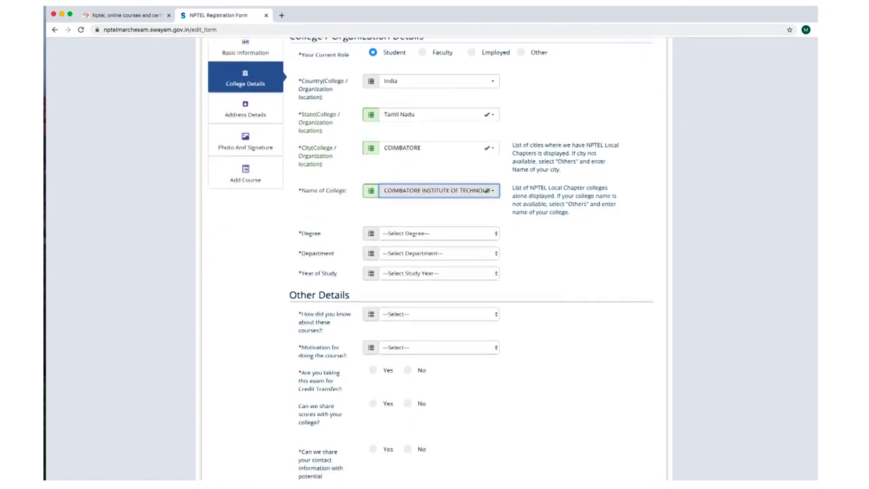
left_click(415, 224)
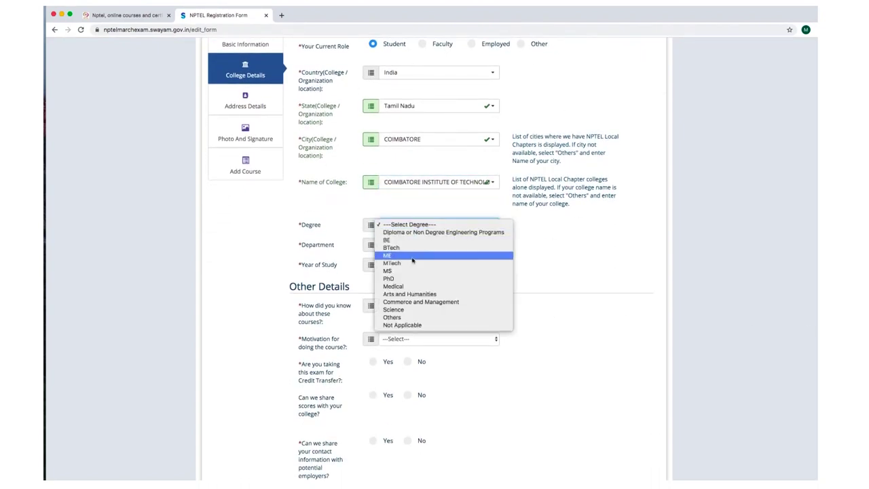
left_click(401, 249)
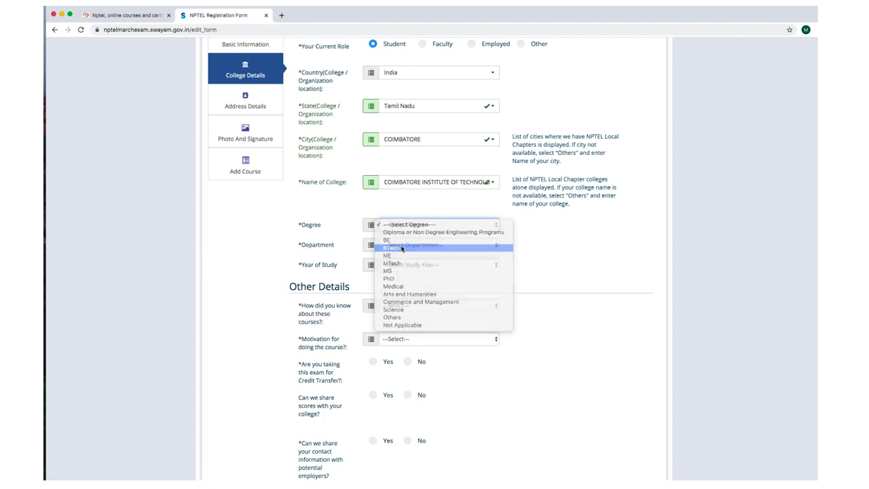
left_click(429, 247)
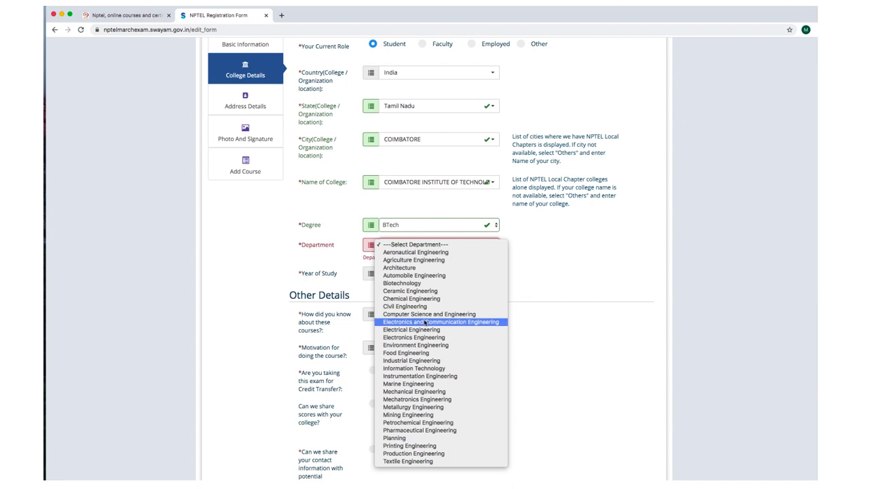
left_click(434, 391)
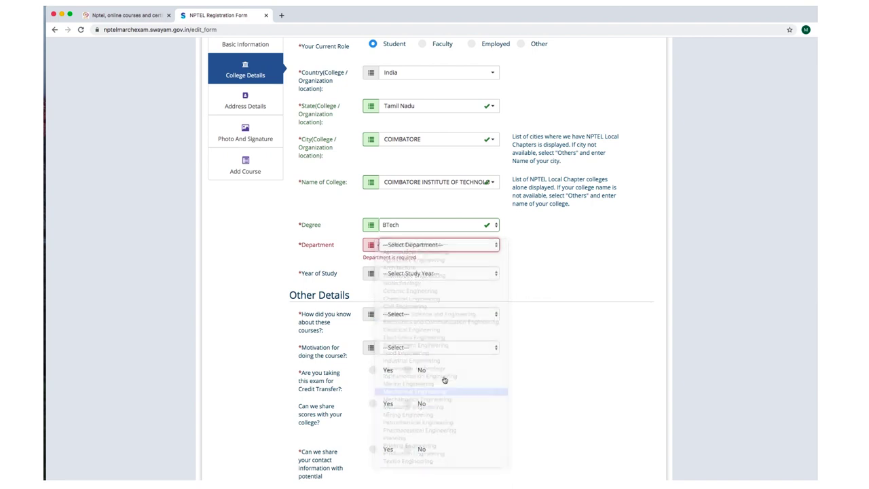
left_click(412, 266)
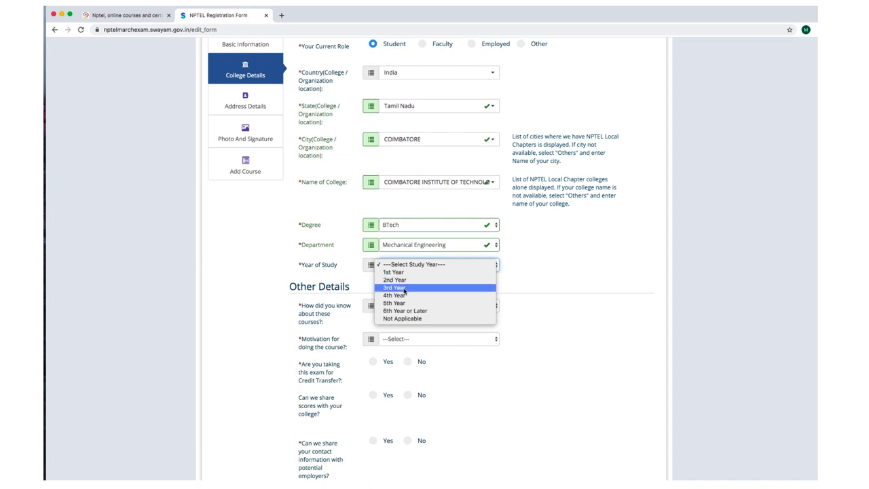
left_click(404, 288)
Bring up the options for how you heard about the courses.
scroll(417, 288, "down", 1)
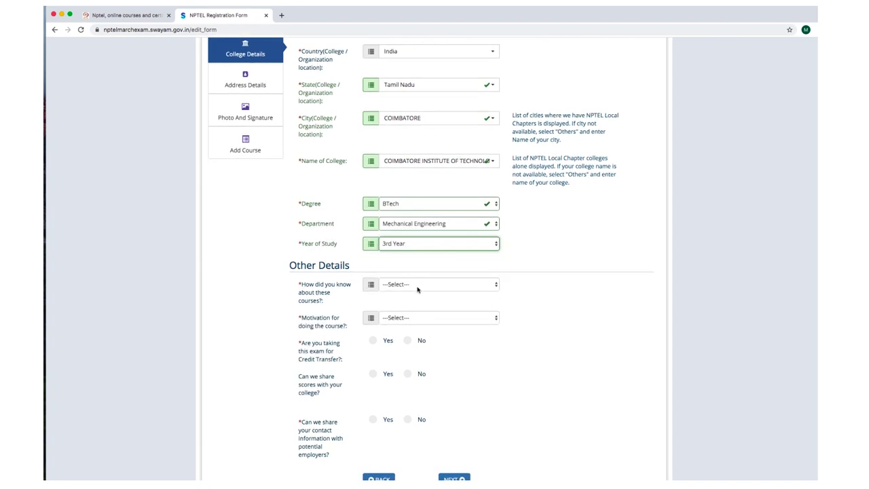
left_click(418, 287)
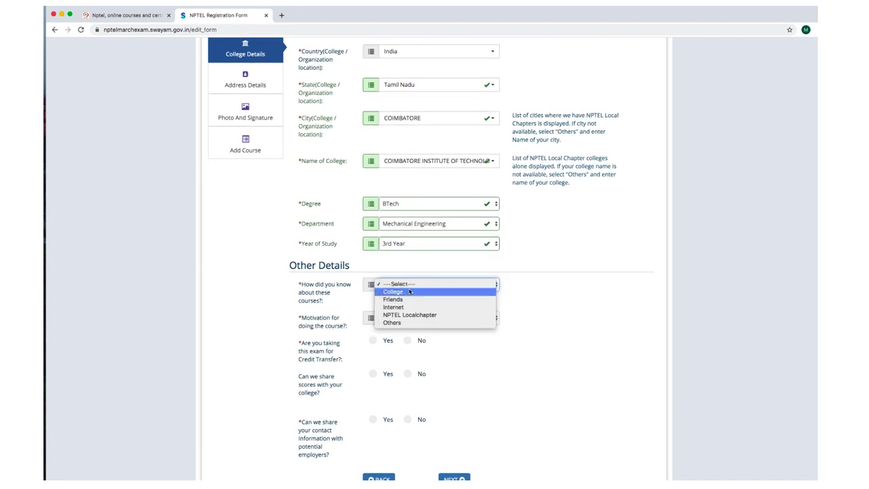
left_click(313, 272)
double_click(302, 266)
left_click(358, 264)
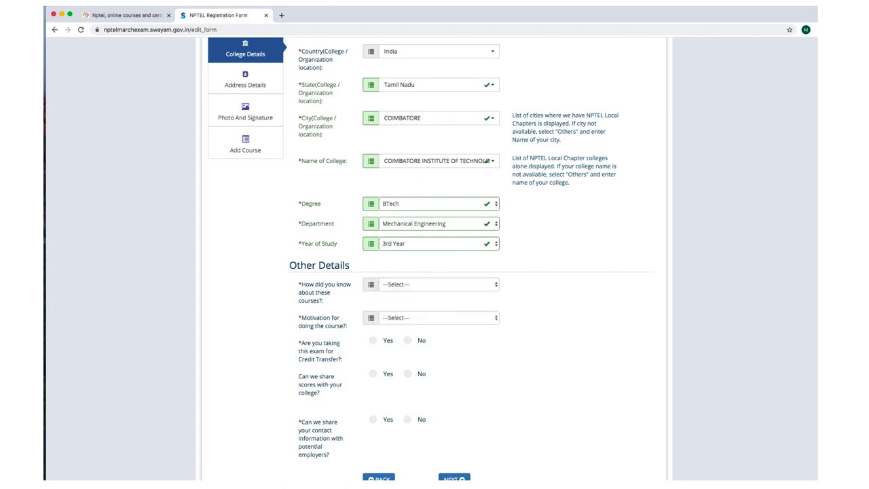
scroll(612, 281, "down", 2)
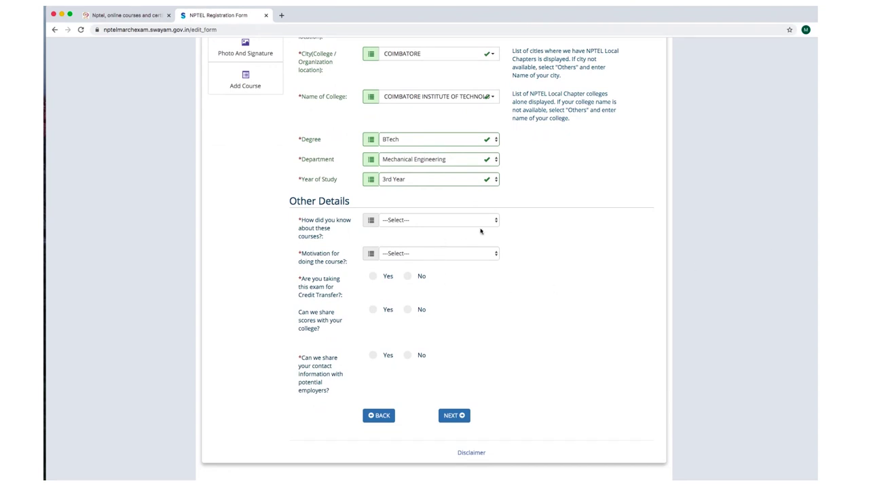
left_click(437, 221)
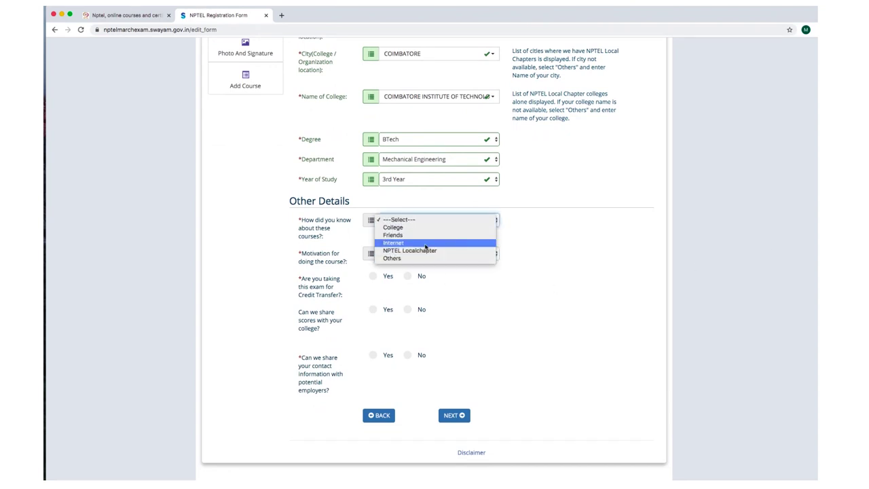
Choose College as the course source, internship/placement as motivation, and No for credit transfer.
left_click(423, 228)
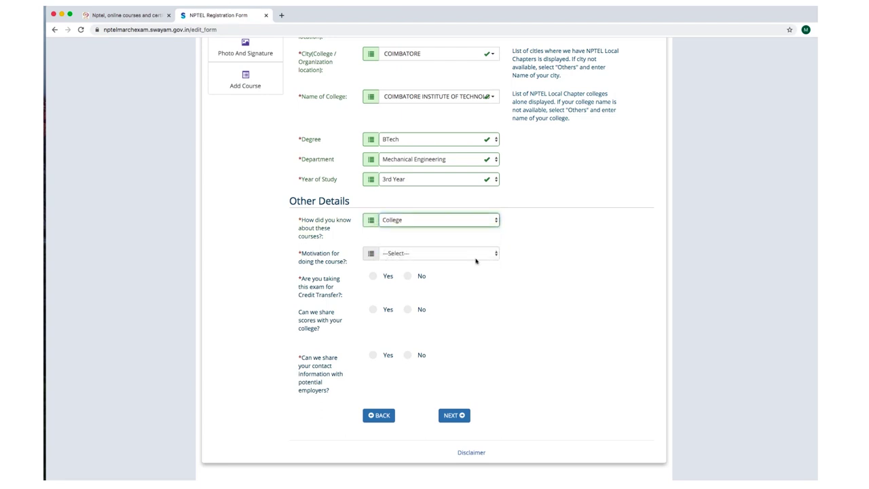
left_click(409, 253)
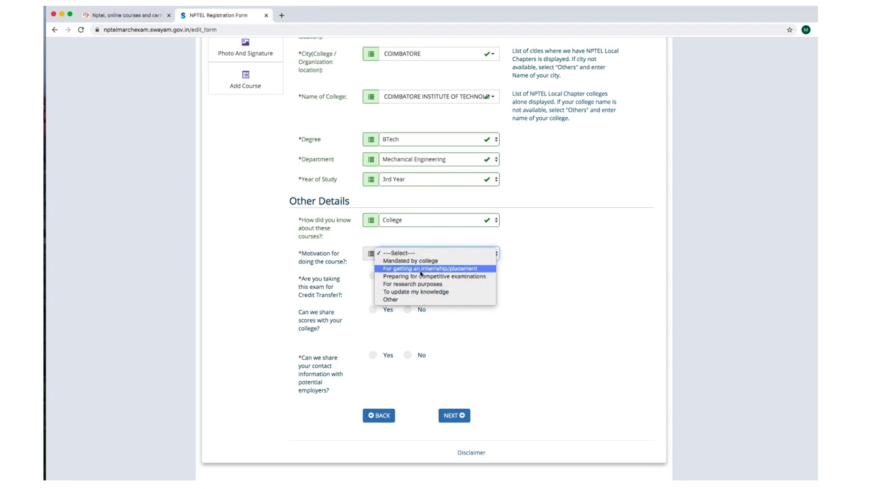
left_click(424, 268)
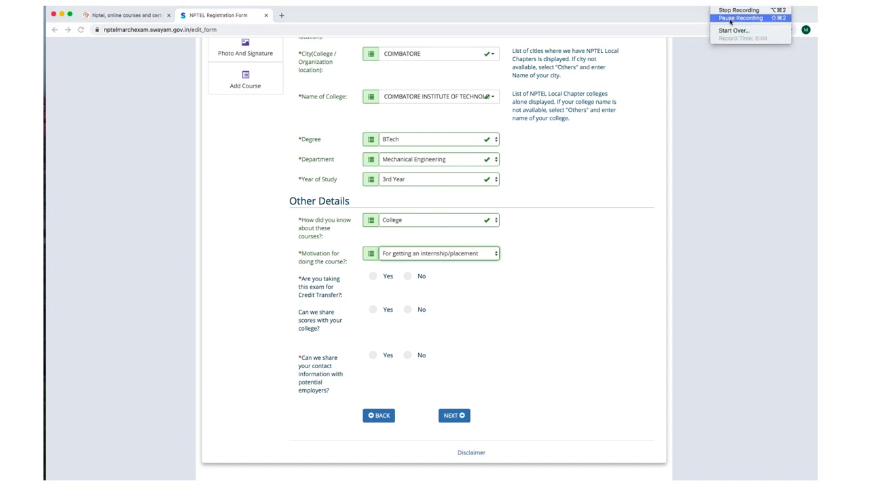
left_click(747, 19)
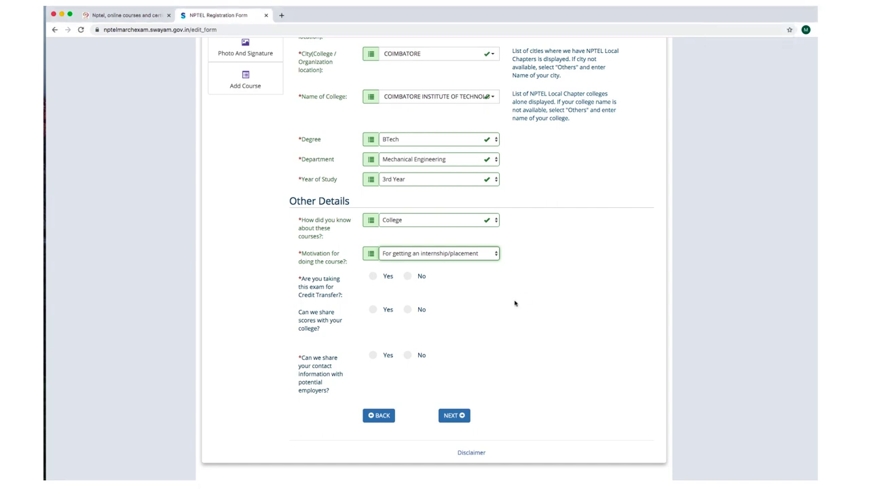
left_click(408, 277)
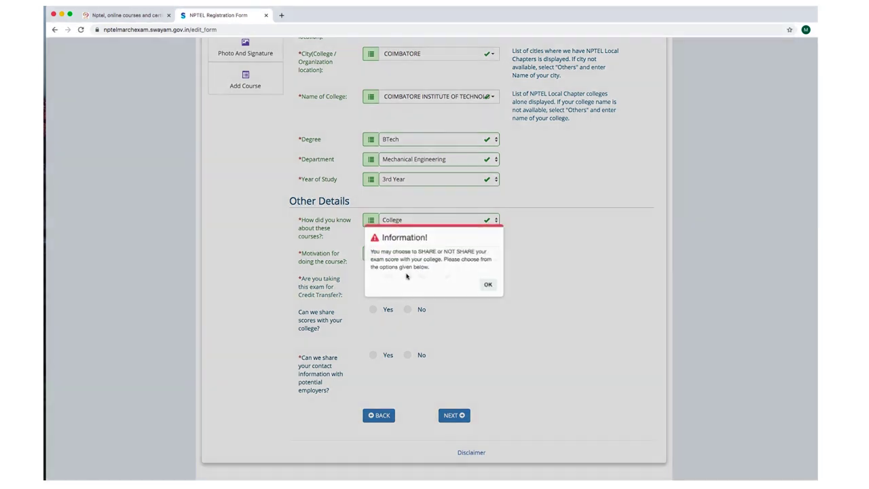
Settle the credit-transfer answer on No, dismissing its information notices.
left_click(490, 286)
scroll(489, 306, "up", 1)
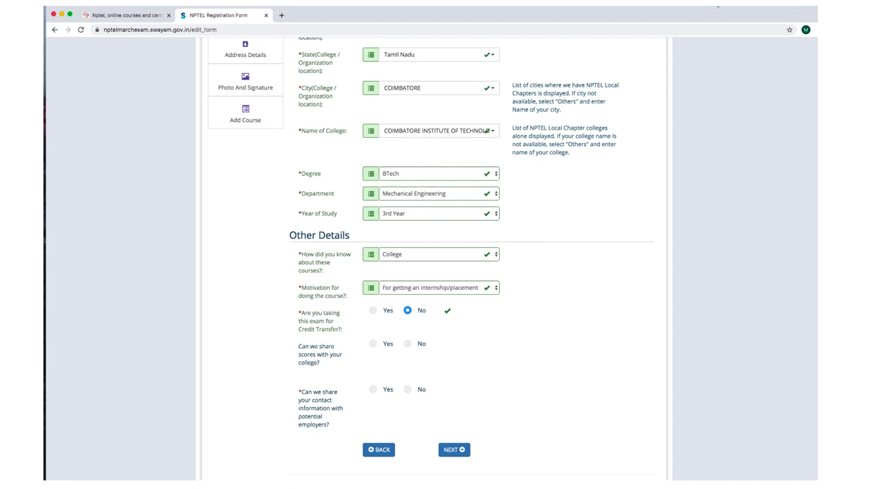
left_click(717, 5)
left_click(735, 19)
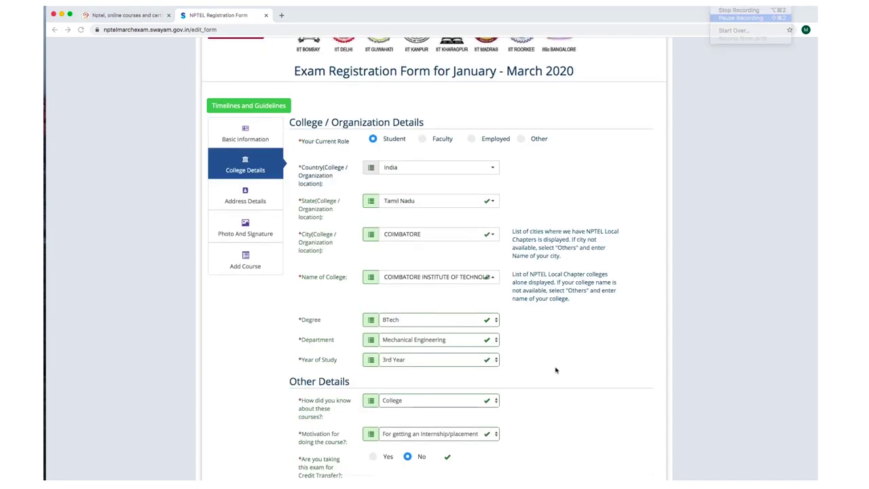
left_click(372, 459)
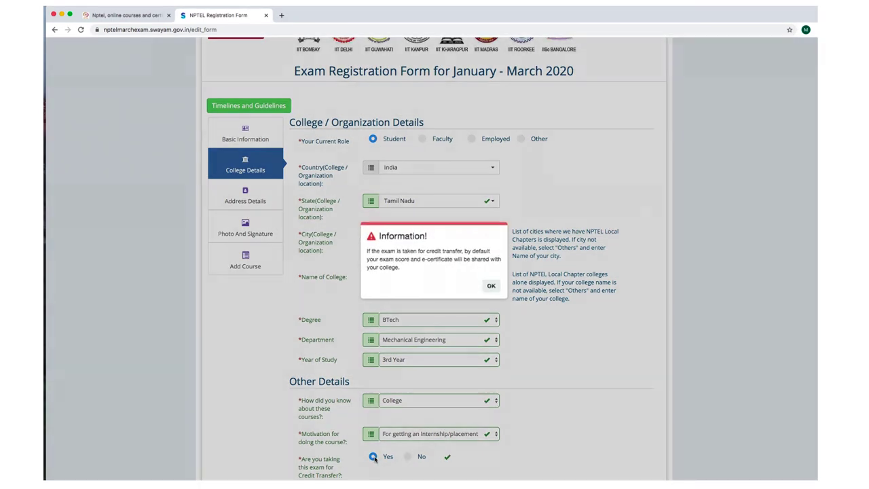
left_click(496, 289)
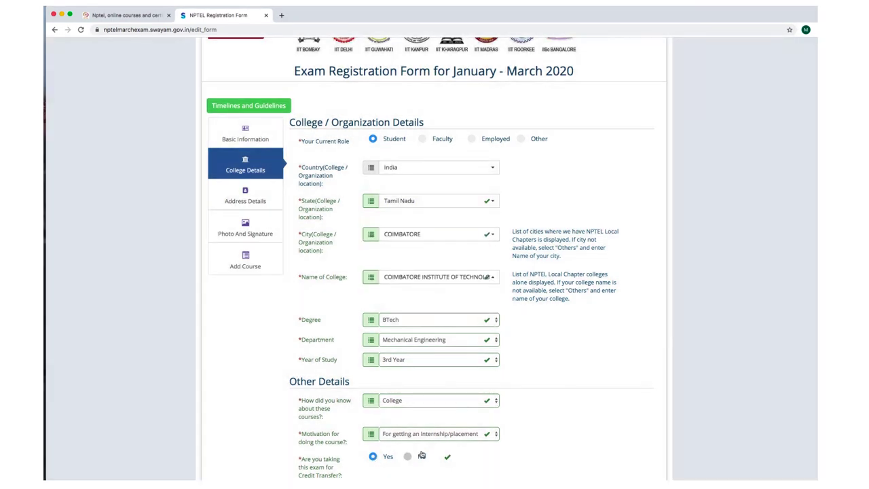
left_click(408, 456)
key("Return")
scroll(434, 258, "down", 5)
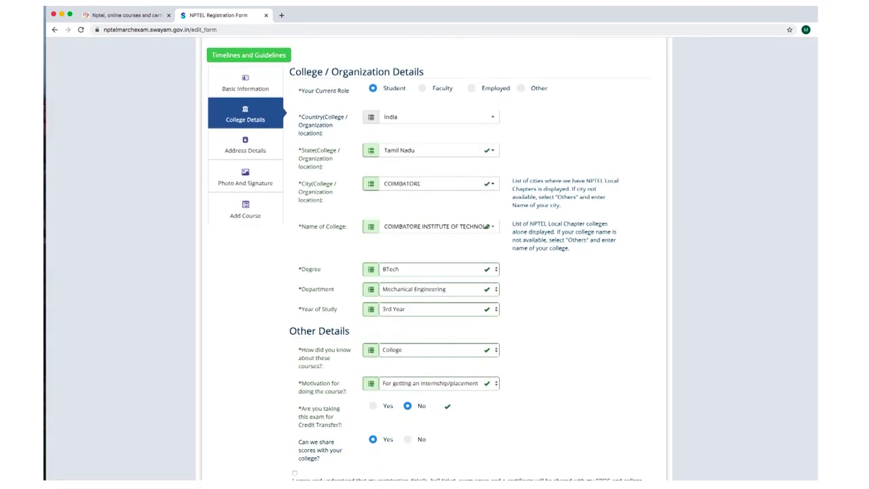
scroll(815, 311, "down", 1)
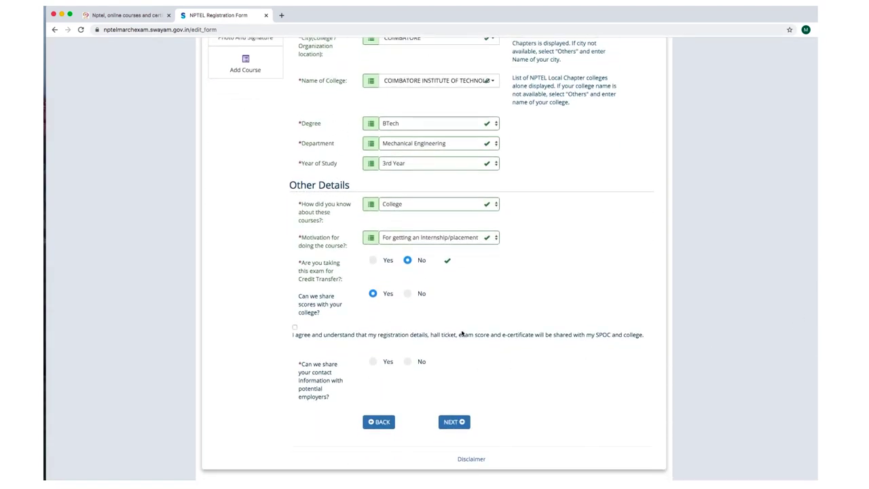
Set sharing scores with the college to No and acknowledge the notice.
left_click(408, 293)
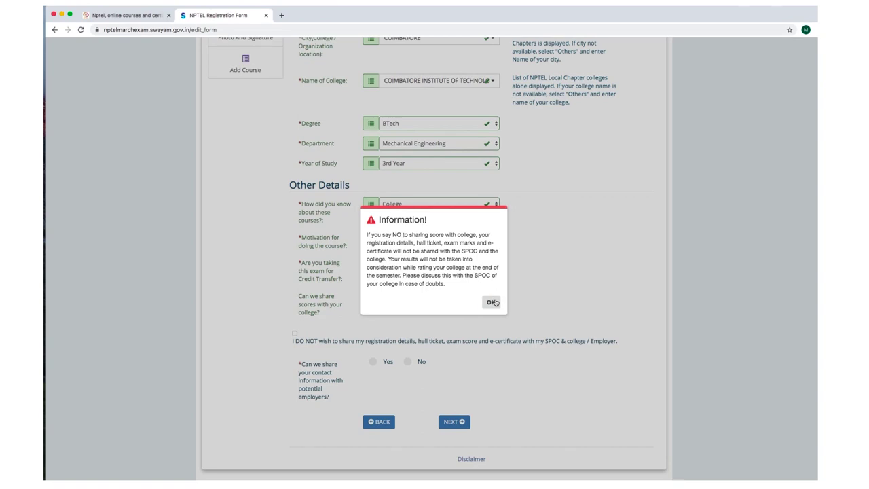
left_click(491, 302)
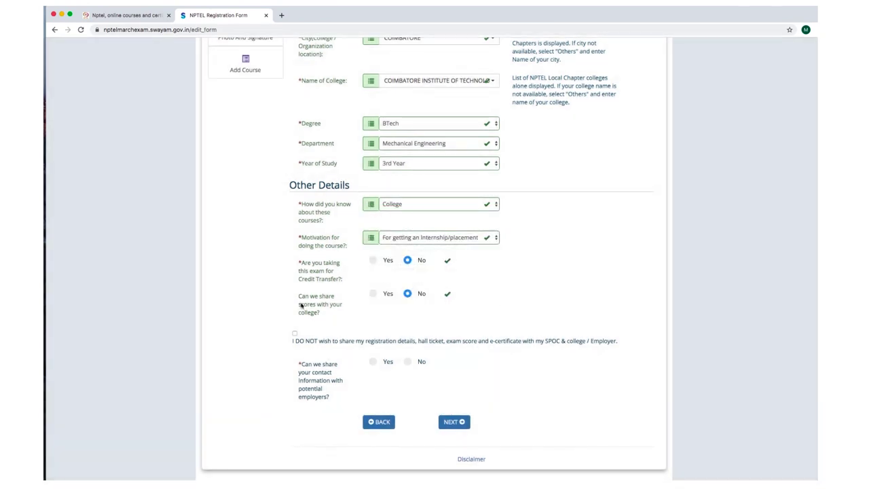
left_click_drag(299, 297, 327, 313)
left_click(335, 317)
left_click(373, 293)
left_click(490, 285)
left_click(407, 294)
left_click(490, 301)
left_click_drag(291, 341, 620, 345)
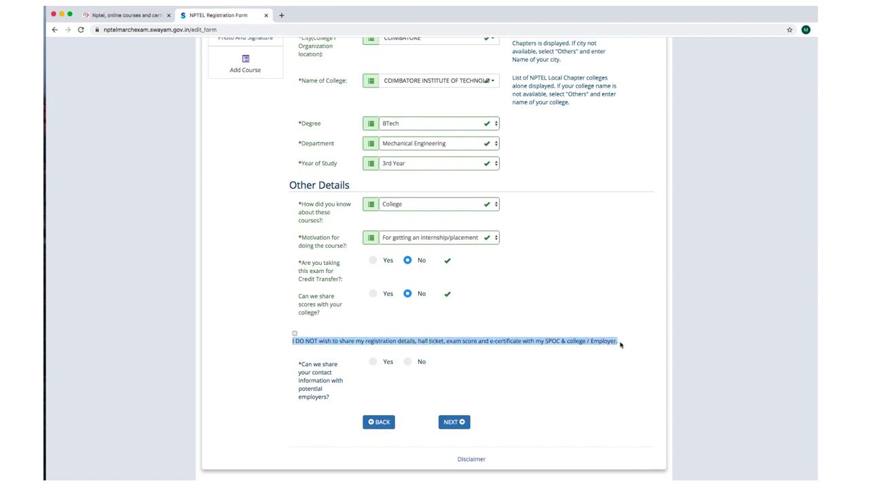
Tick the 'I DO NOT wish to share' declaration, answer No to sharing contact details with employers, and continue.
left_click(304, 339)
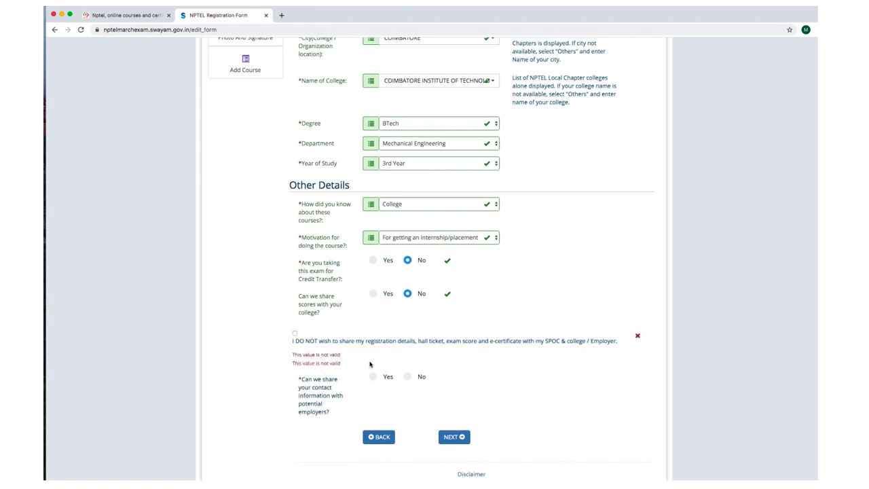
scroll(315, 357, "up", 1)
left_click(295, 353)
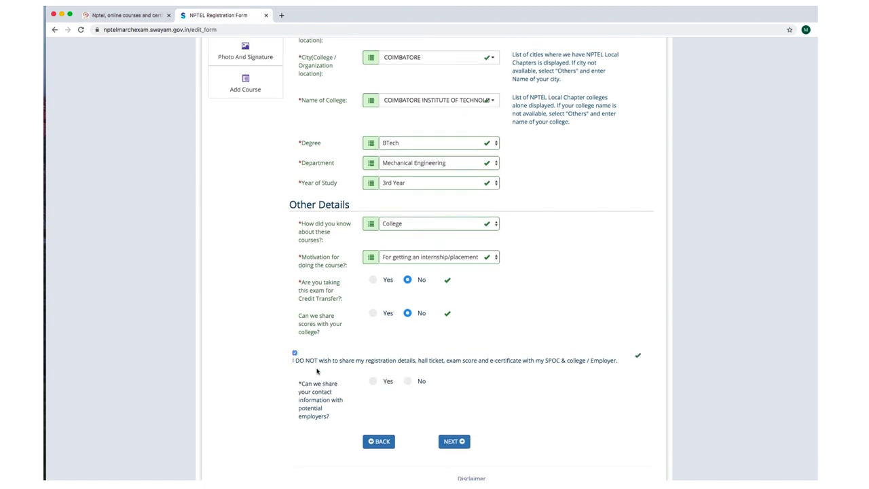
scroll(431, 258, "down", 1)
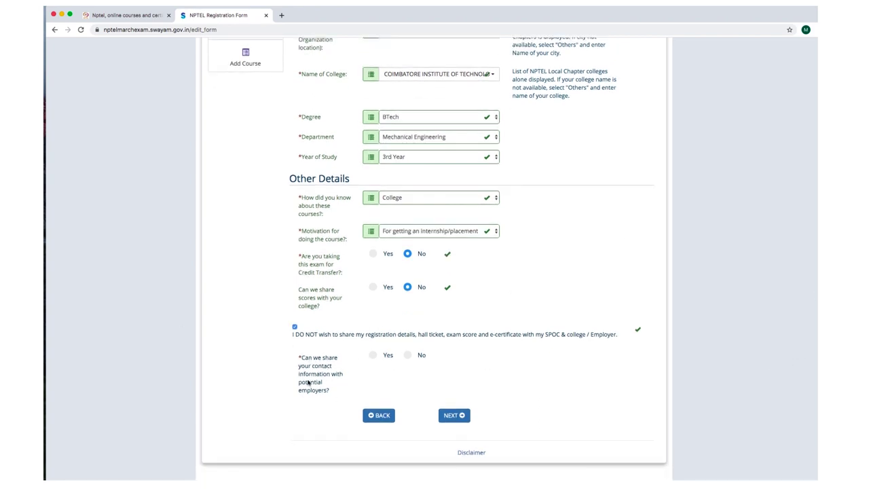
left_click_drag(304, 357, 347, 386)
left_click(369, 370)
left_click(408, 357)
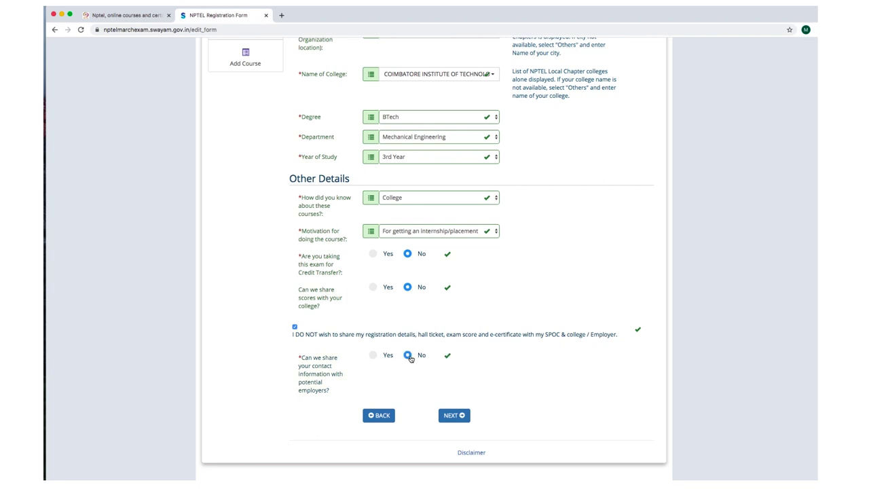
left_click(454, 415)
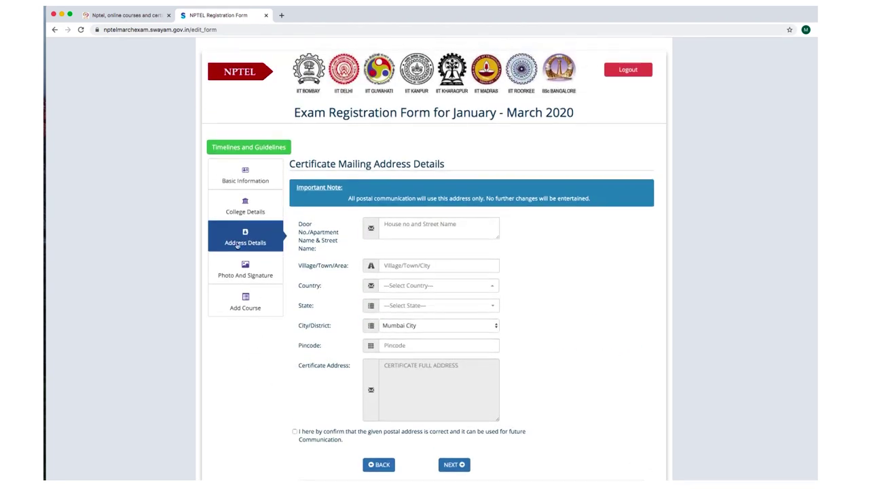
Enter the house and street line in Door No./Street, then the village name in Village/Town/Area.
left_click(444, 225)
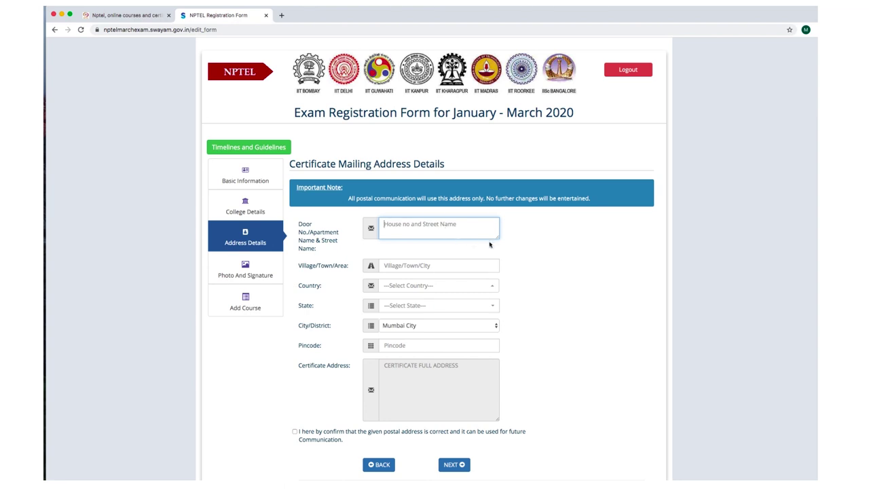
left_click(518, 249)
left_click(459, 231)
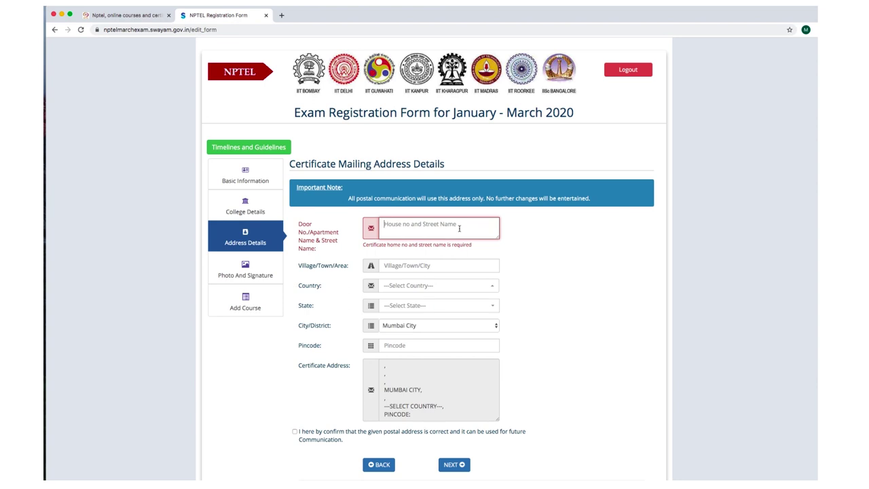
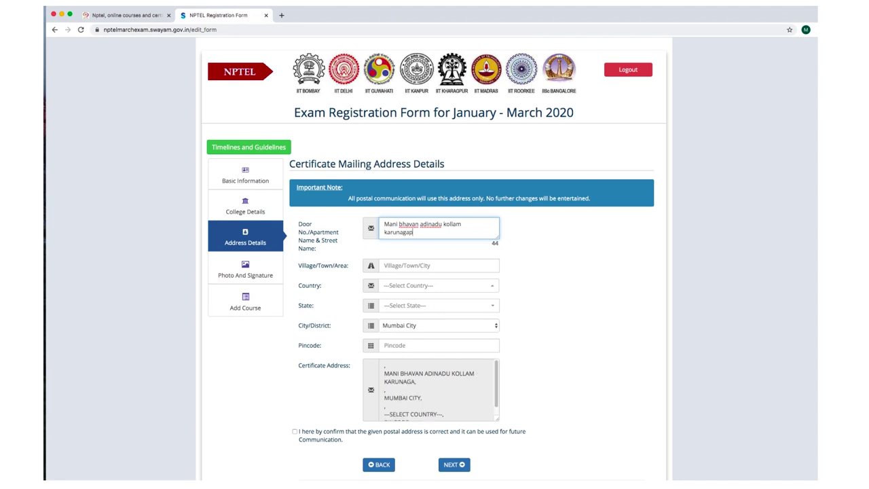
left_click(425, 266)
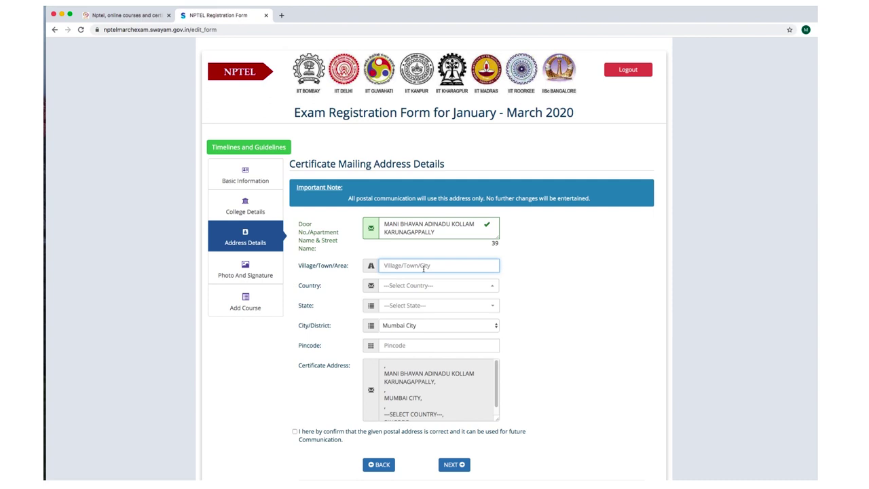
type("ku")
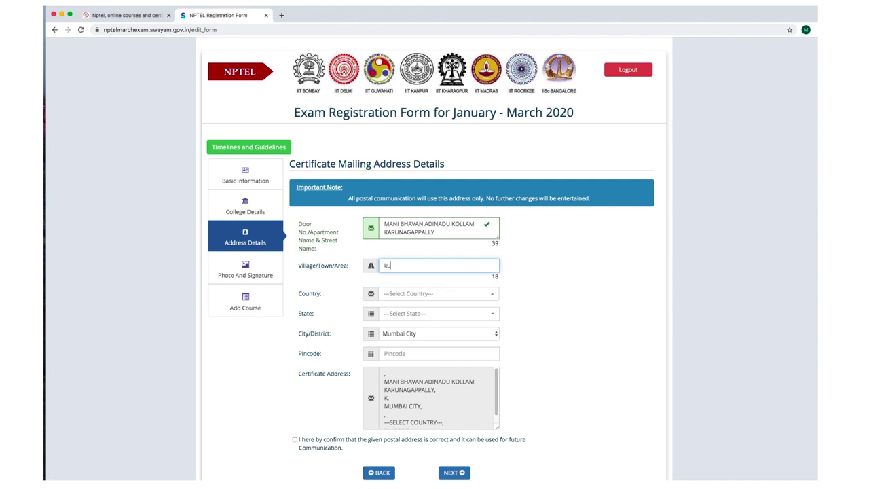
type("lashekharapuram")
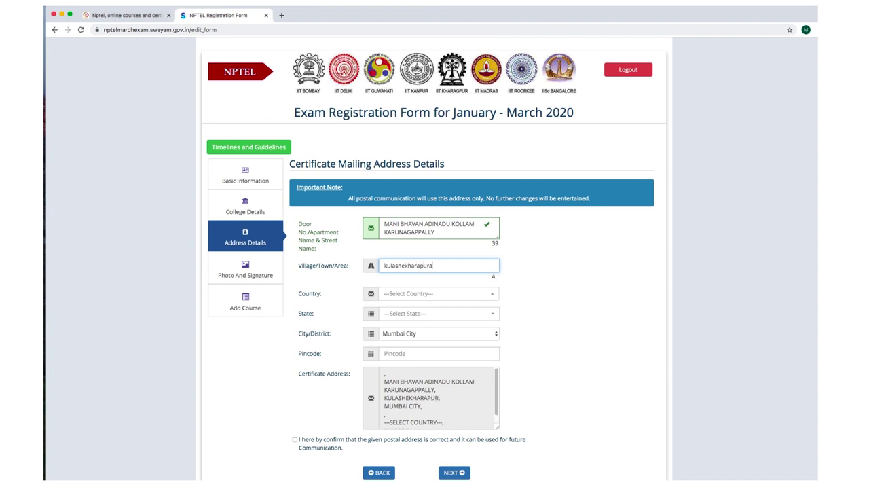
Set the mailing address country to India, state to Kerala and district to Kollam.
left_click(400, 296)
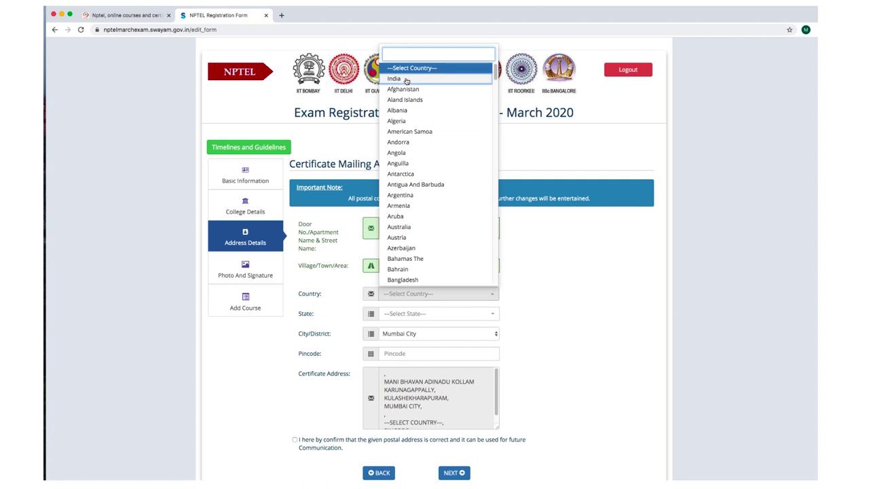
left_click(406, 79)
left_click(399, 313)
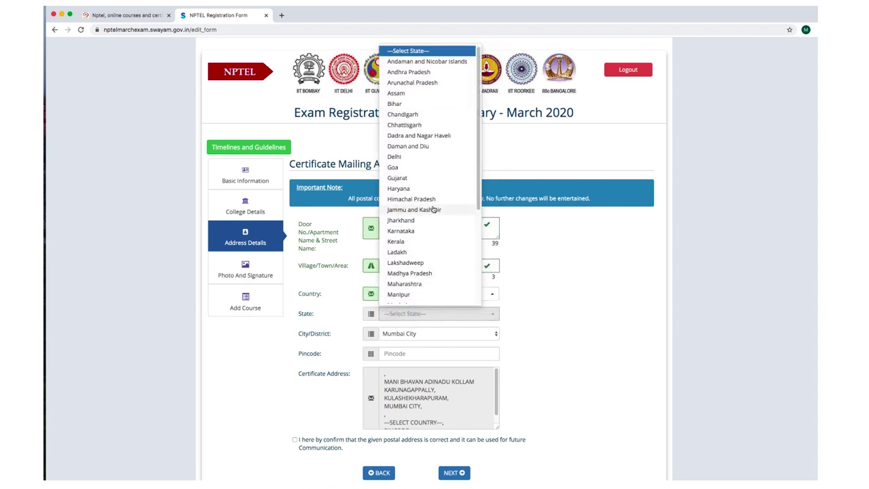
scroll(433, 210, "down", 1)
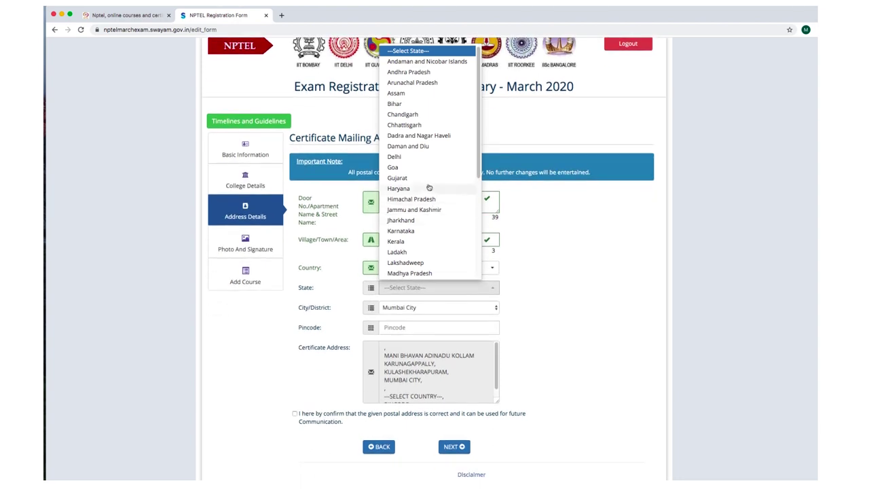
left_click(407, 242)
left_click(412, 307)
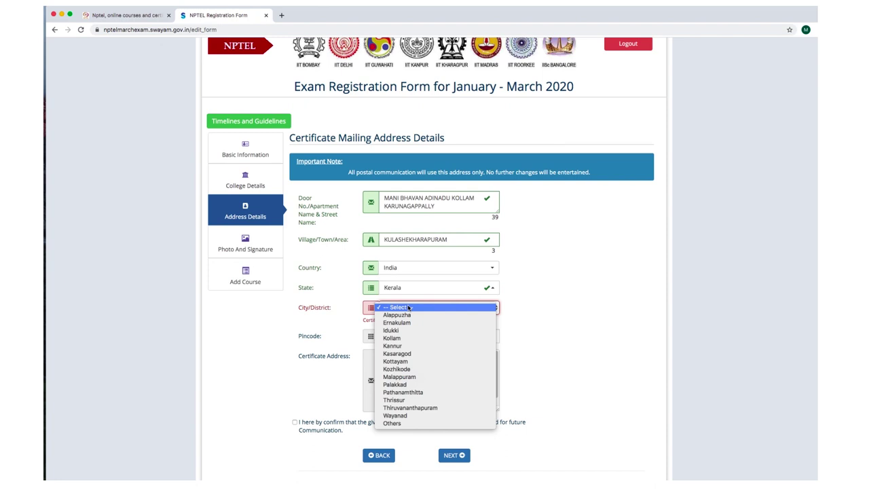
left_click(410, 338)
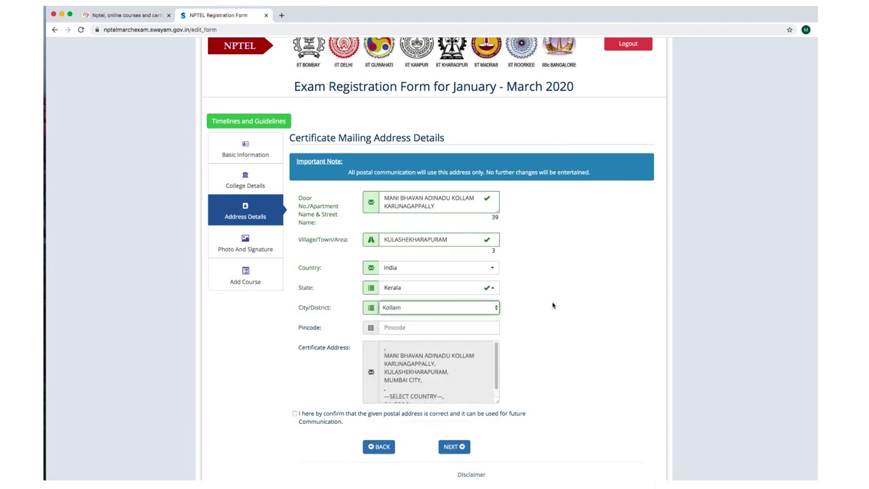
Enter the pincode, confirm the address is correct, and proceed to Photo and Signature Upload.
left_click(445, 329)
type("605923")
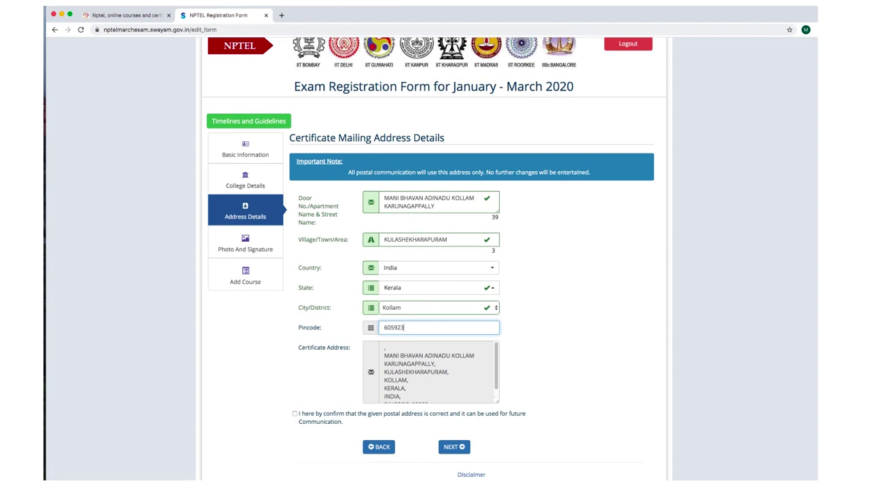
left_click_drag(496, 365, 495, 370)
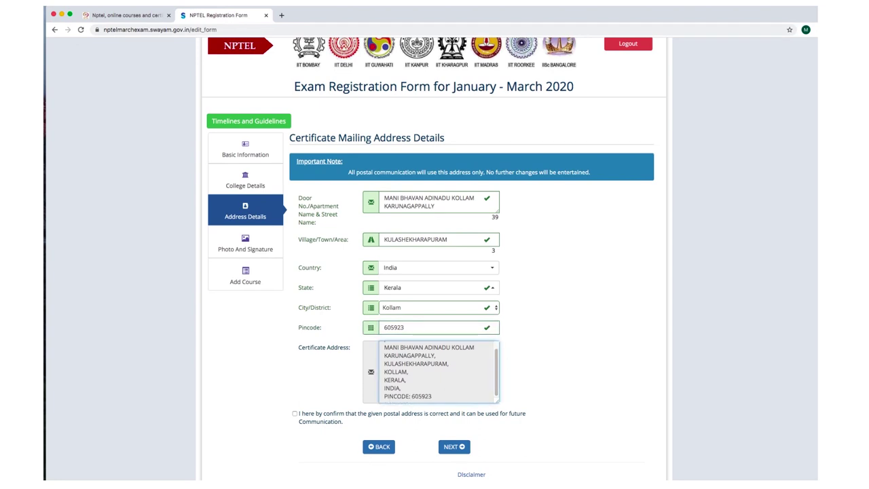
scroll(434, 258, "down", 1)
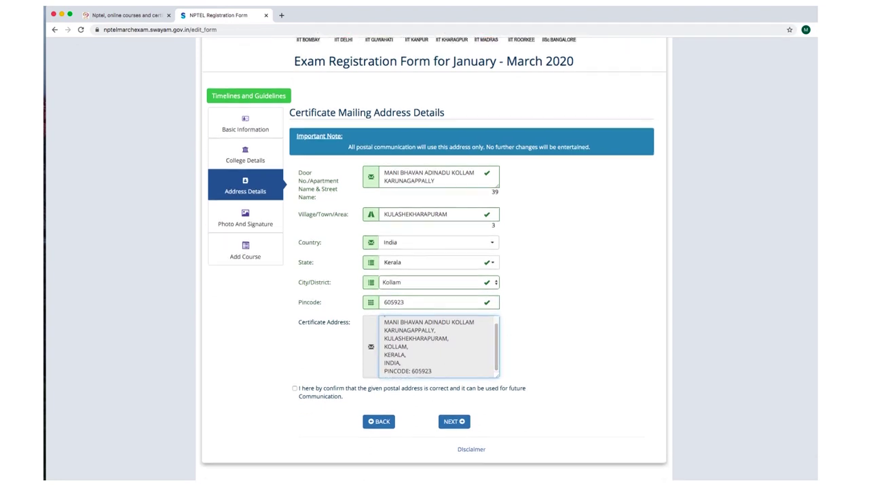
left_click(294, 389)
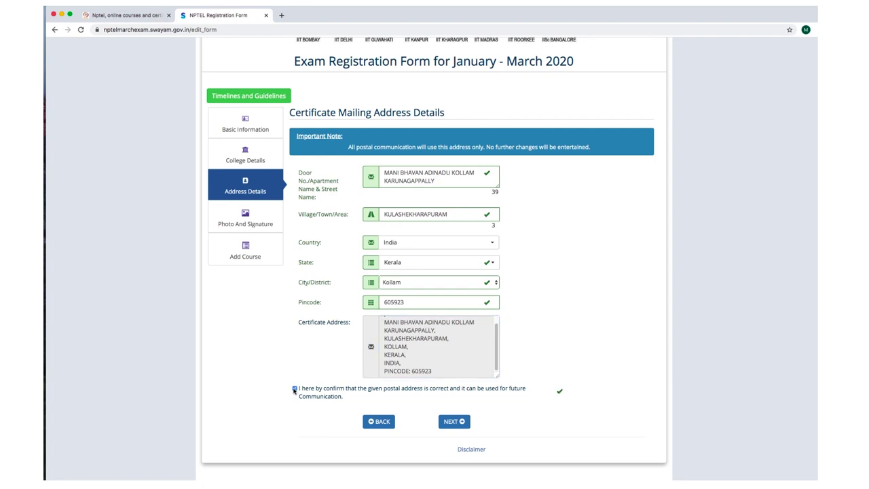
left_click(455, 426)
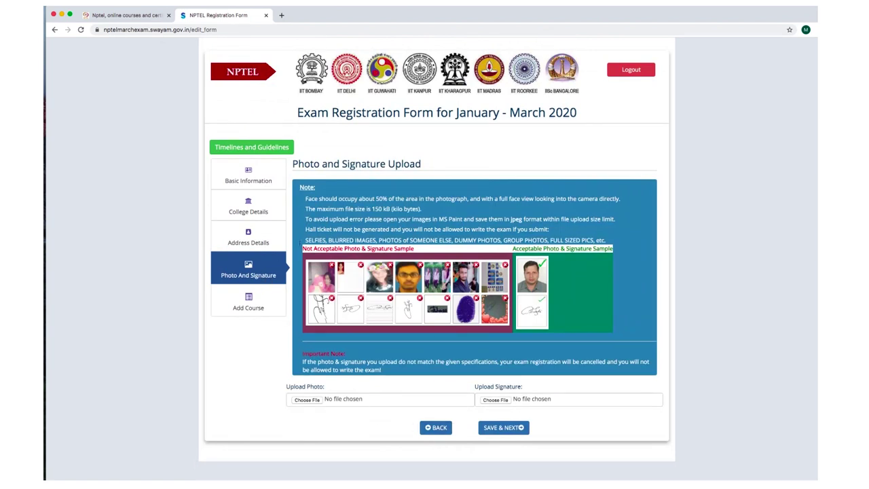
Point out the 150 kB file size limit and attach My Image.jpg as the photo.
left_click_drag(293, 164, 396, 163)
left_click(426, 164)
triple_click(420, 164)
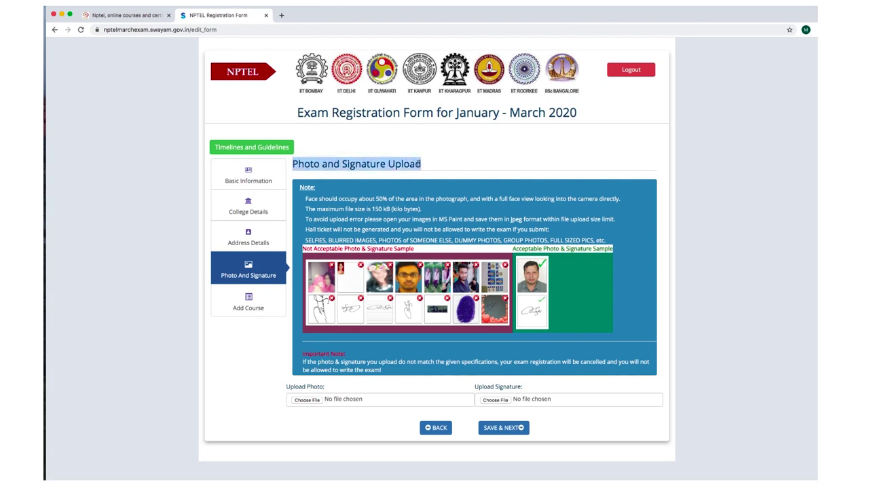
left_click(422, 266)
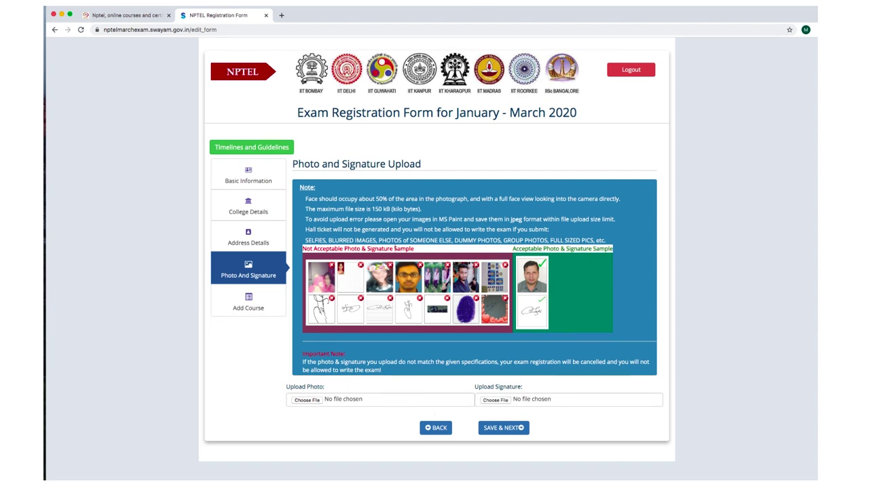
left_click_drag(365, 209, 389, 209)
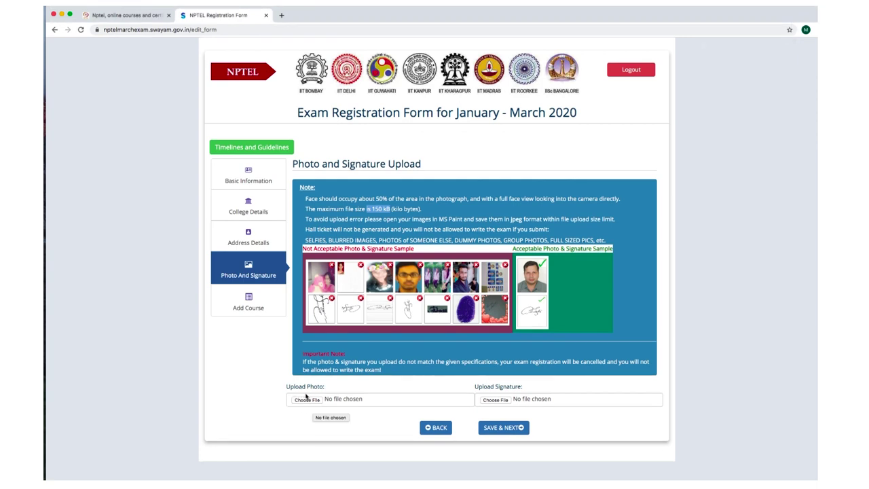
left_click(307, 399)
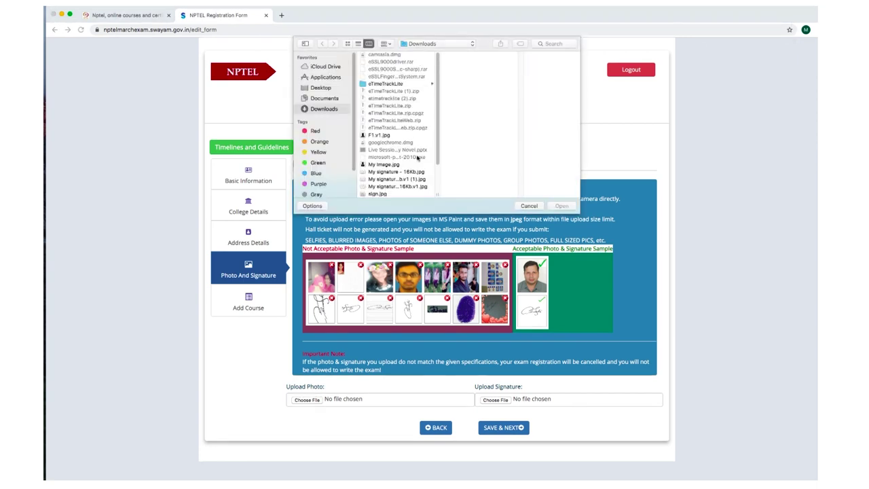
double_click(384, 165)
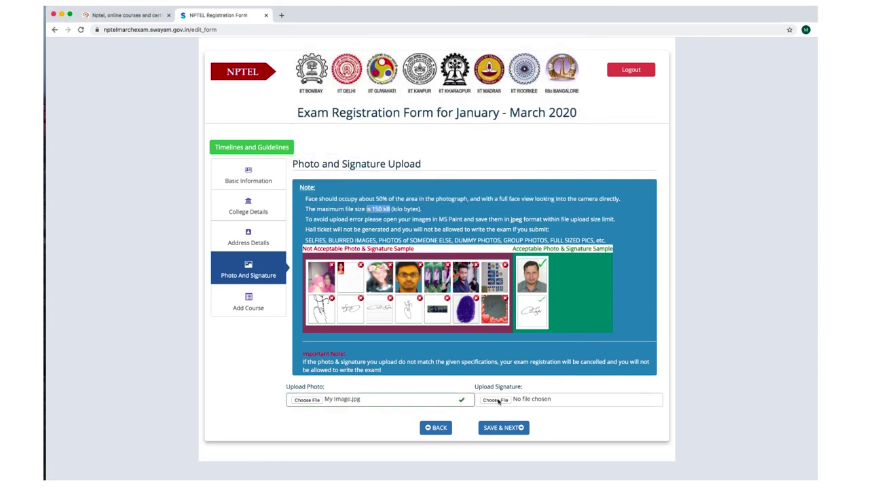
After the 16Kb signature files fail, attach My Image.jpg as the signature and save the uploads.
left_click(499, 401)
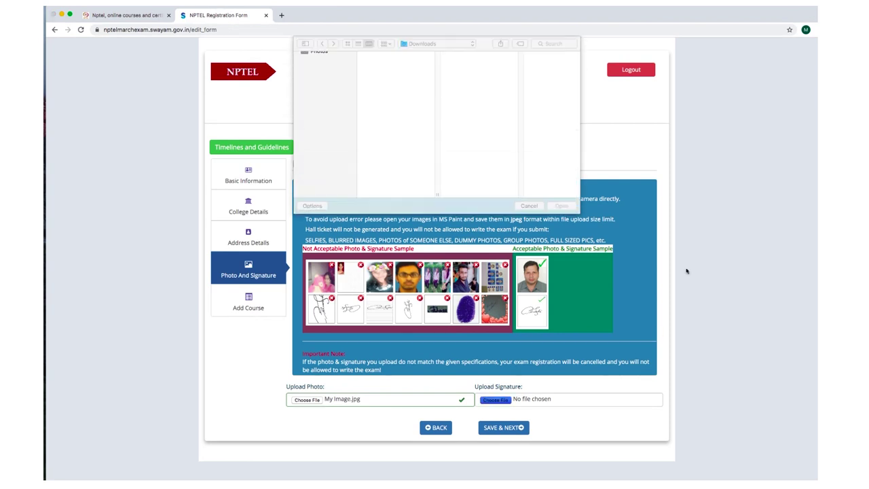
double_click(394, 172)
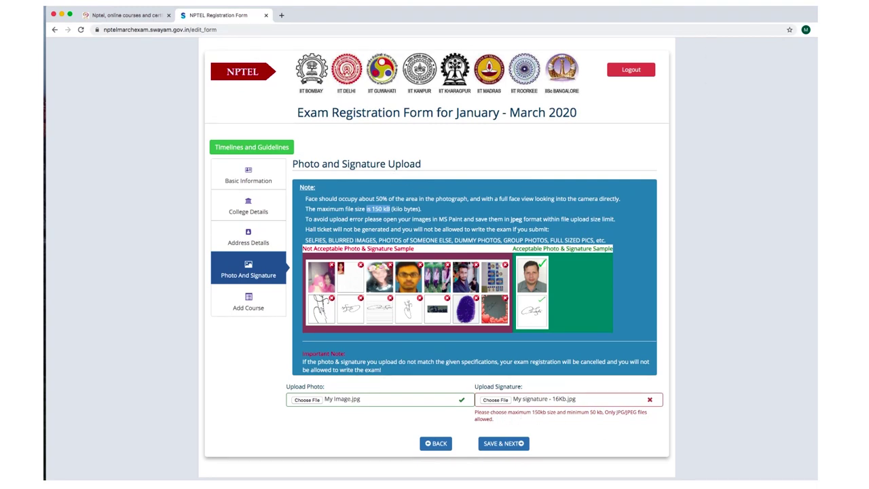
left_click(729, 5)
left_click(728, 18)
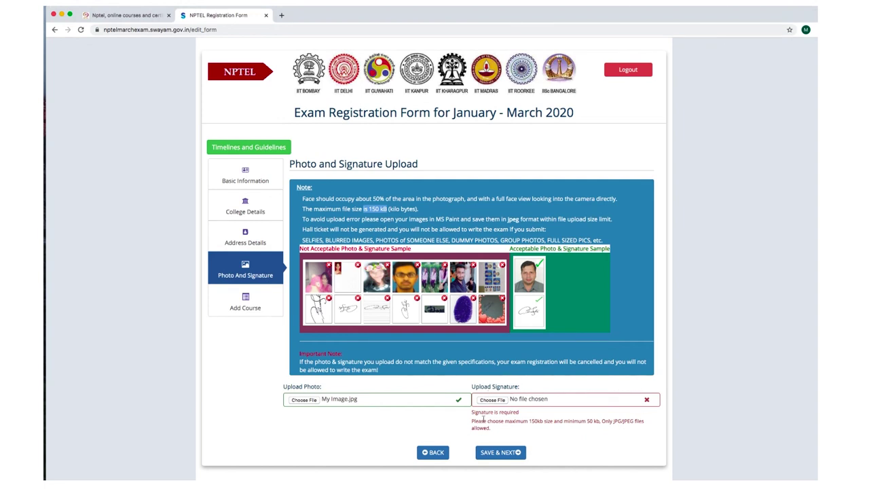
left_click(498, 400)
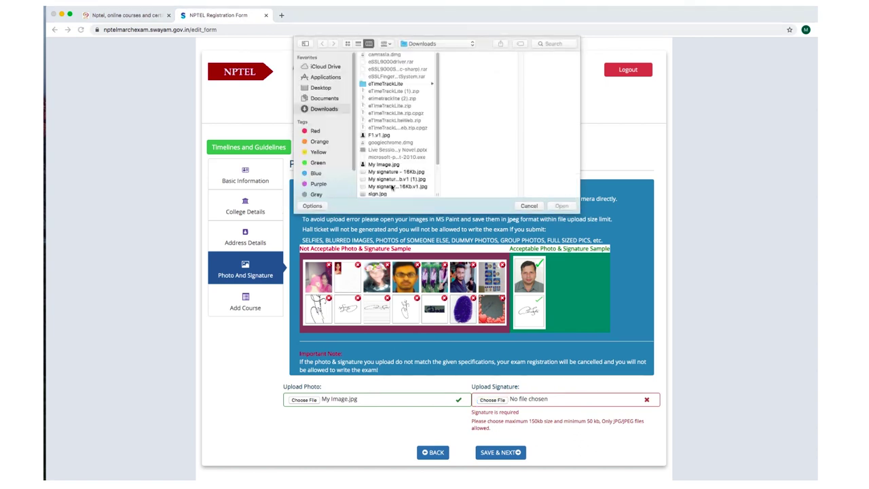
left_click(391, 187)
double_click(391, 187)
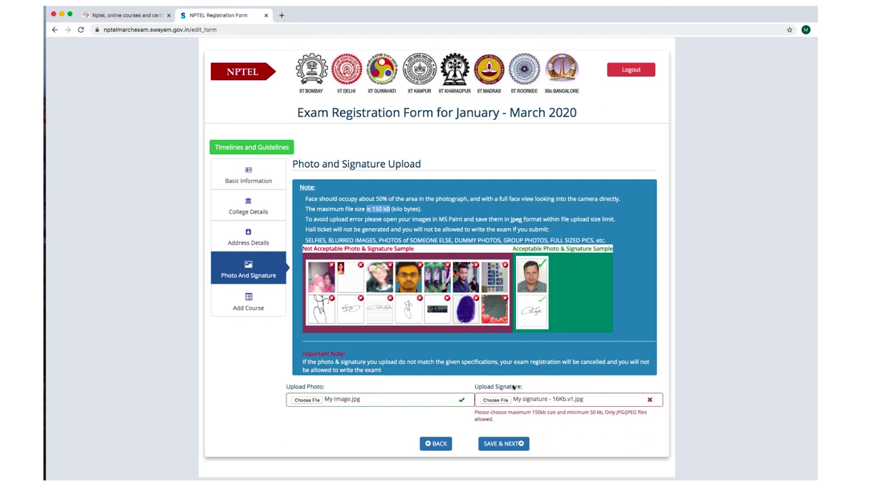
left_click(714, 6)
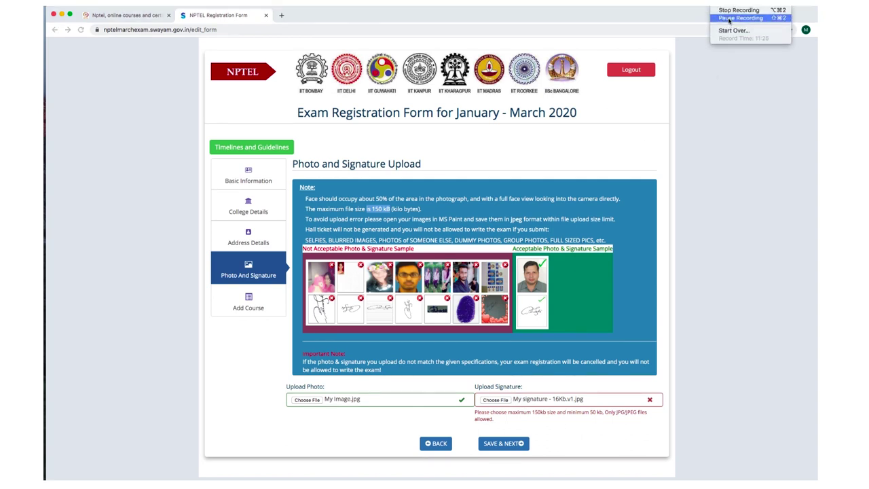
left_click(487, 400)
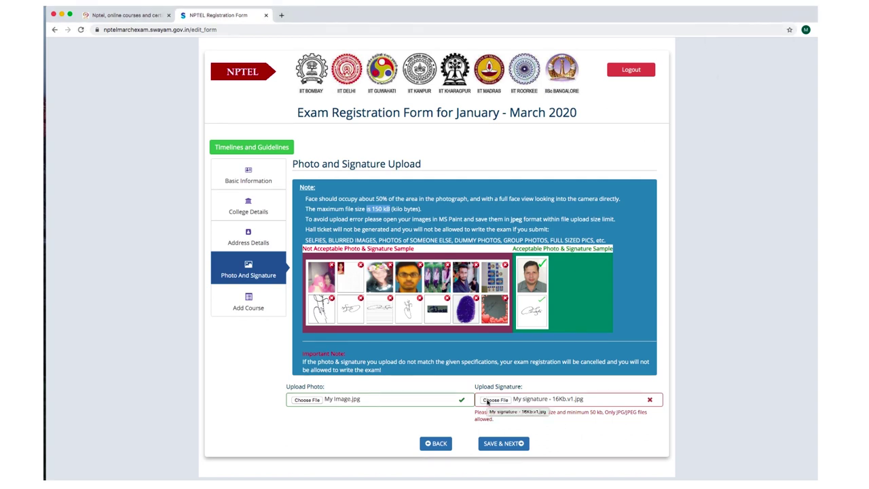
left_click(487, 400)
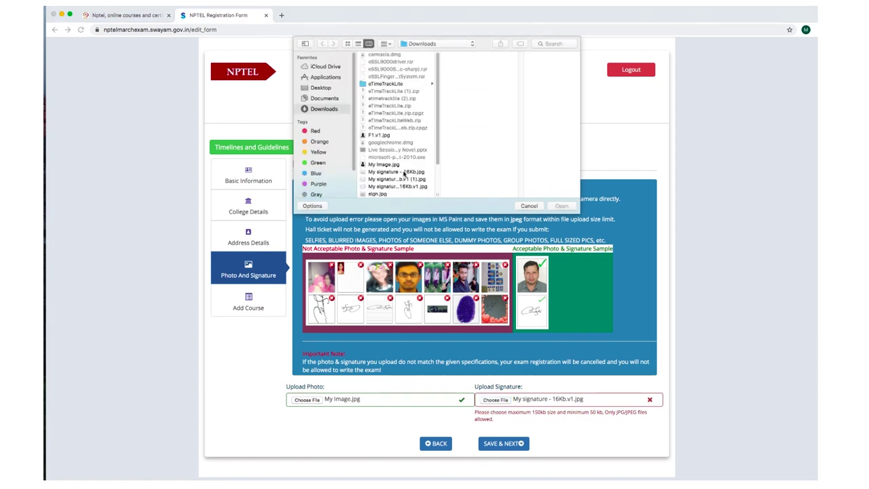
left_click(384, 165)
left_click(561, 206)
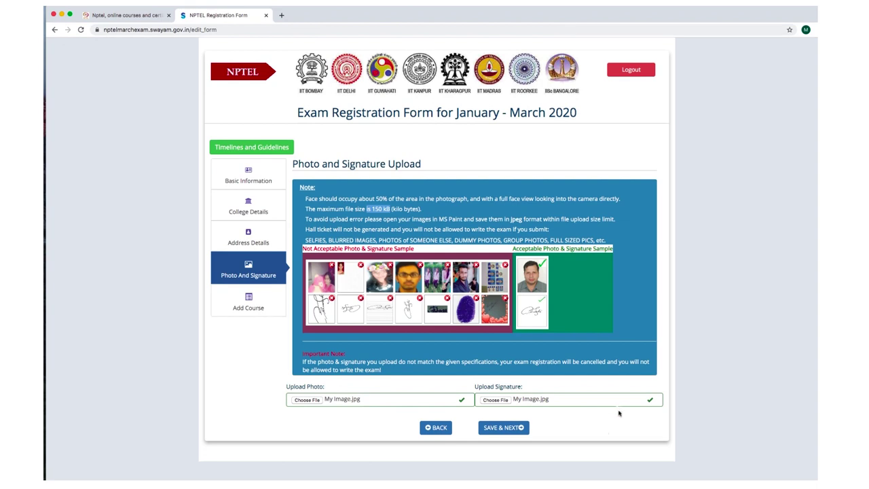
left_click(489, 430)
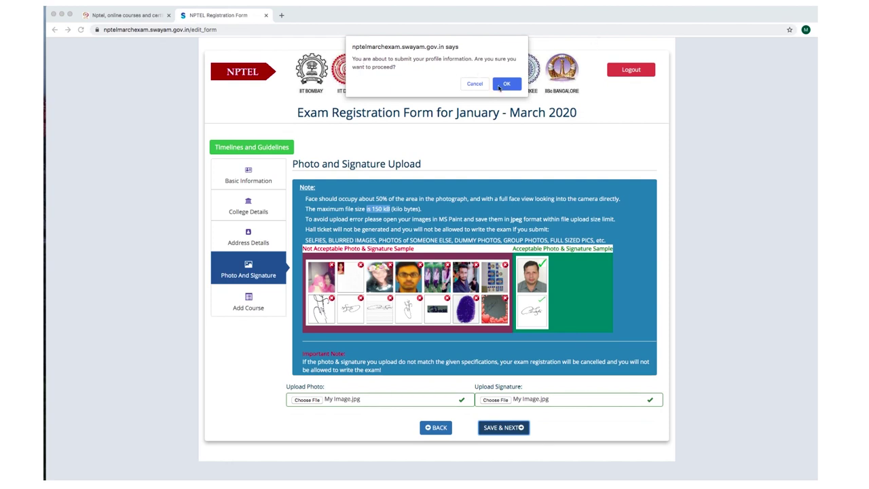
Confirm the profile submission and acknowledge the 'Saved your basic info' alert.
left_click(503, 84)
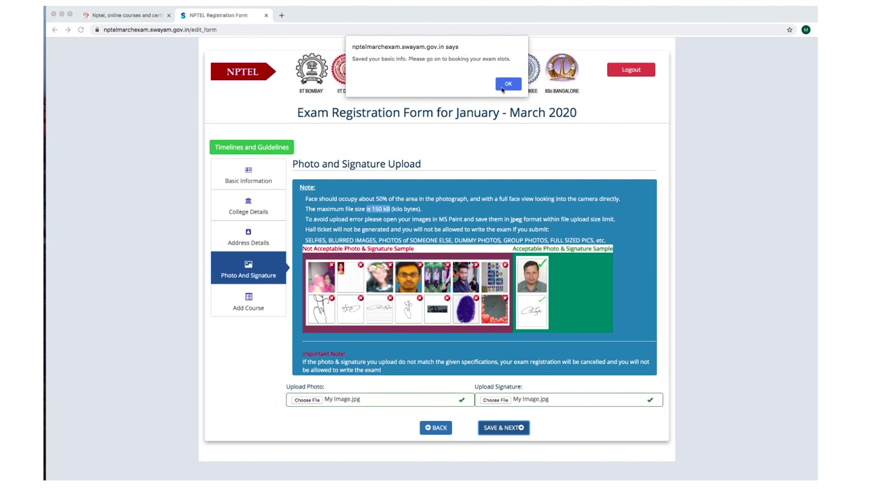
left_click(508, 84)
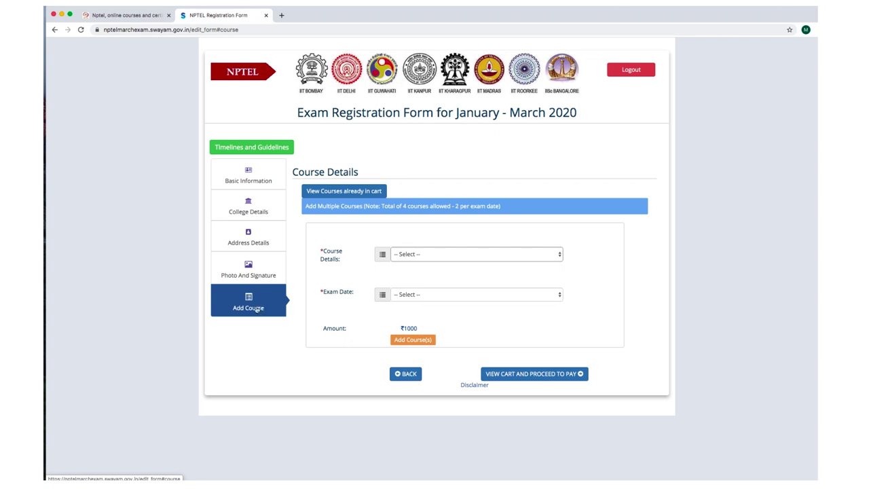
Select Aircraft Maintenance as the course with exam date 2020-03-29.
left_click(412, 253)
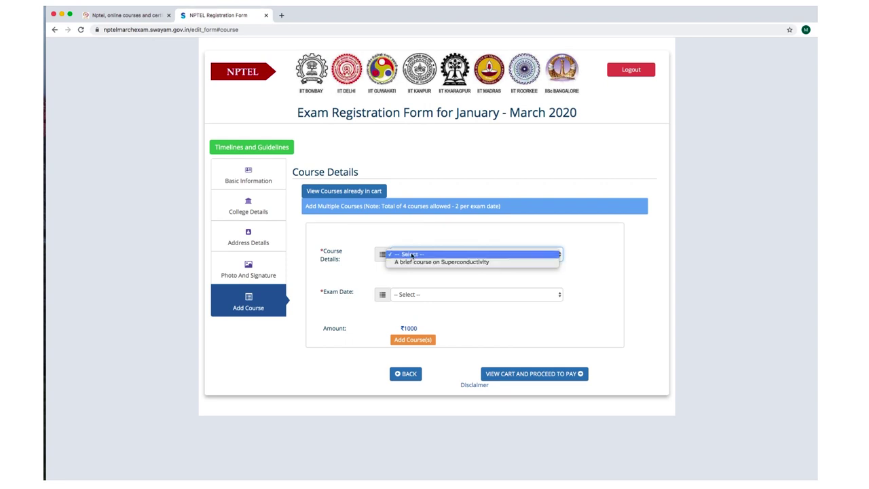
left_click(680, 36)
left_click(717, 3)
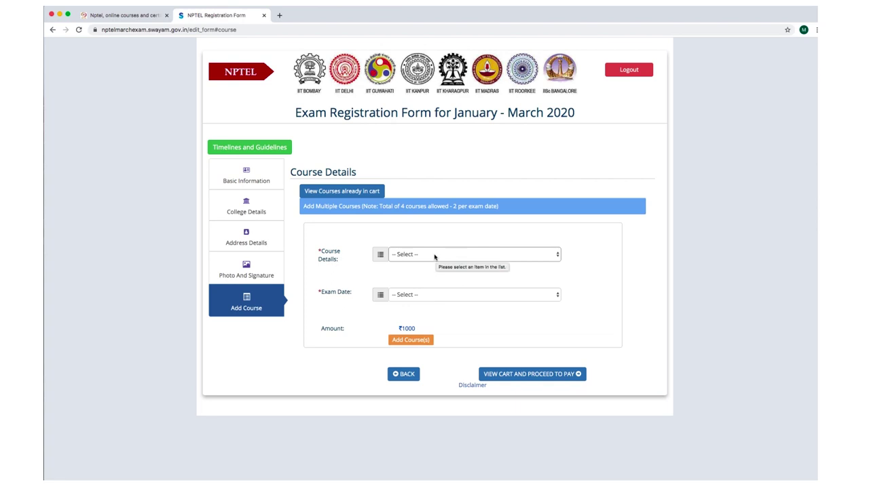
left_click(434, 255)
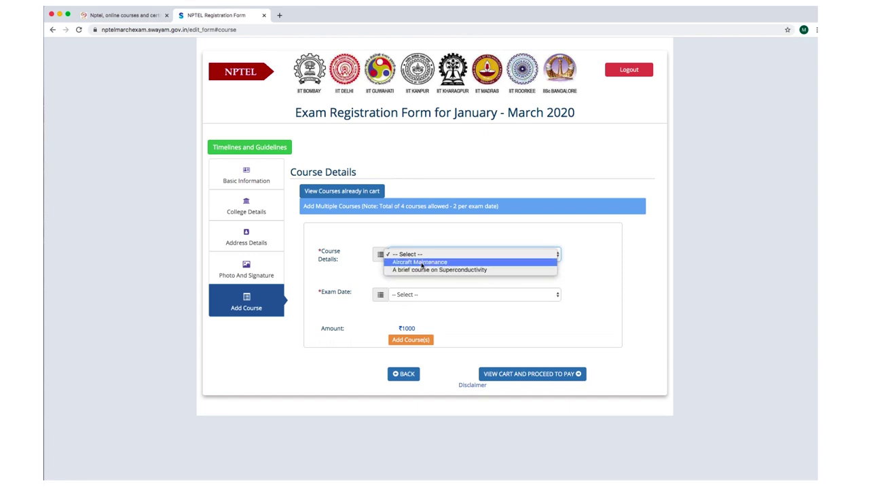
left_click(421, 263)
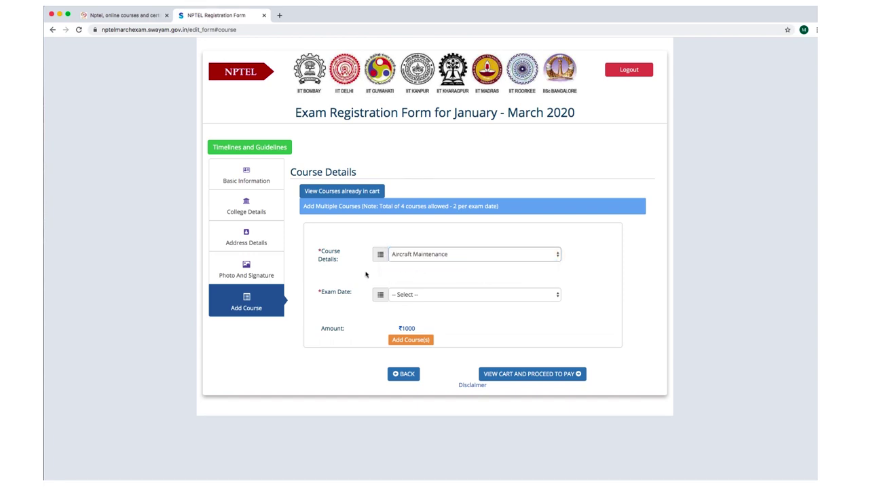
left_click(430, 297)
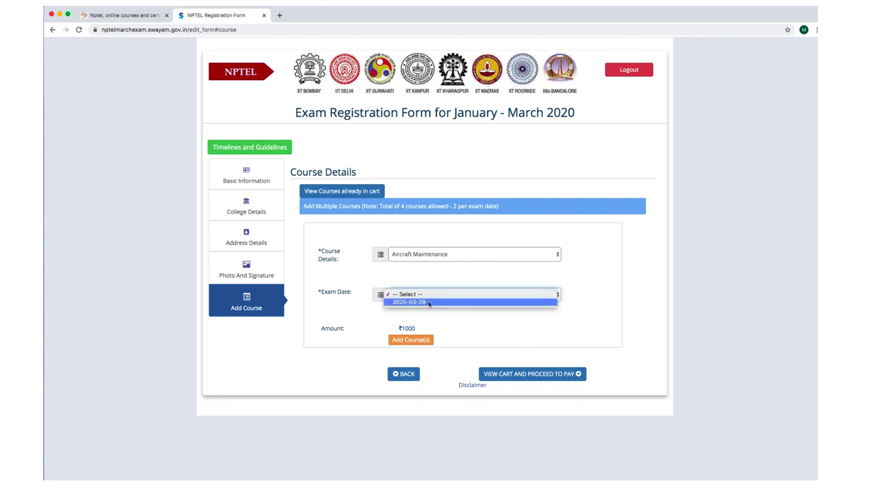
left_click(427, 302)
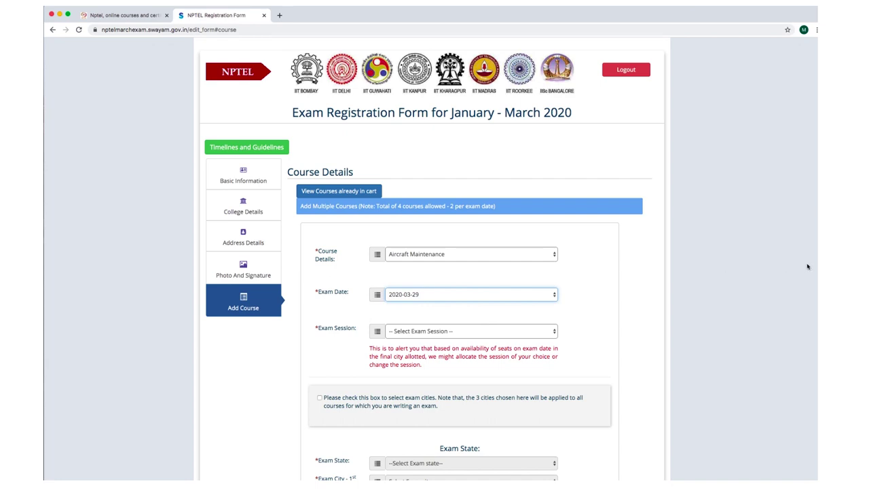
Choose Morning Session and tick the box to select exam cities.
scroll(431, 260, "down", 3)
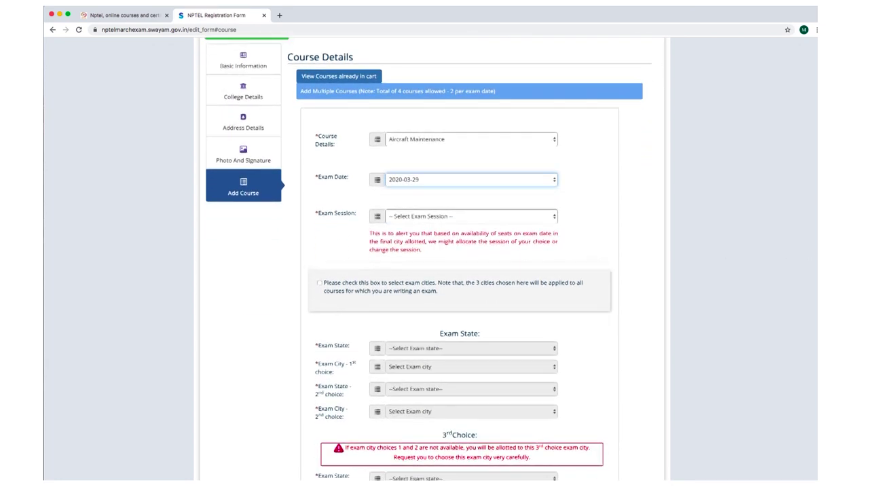
scroll(428, 258, "down", 2)
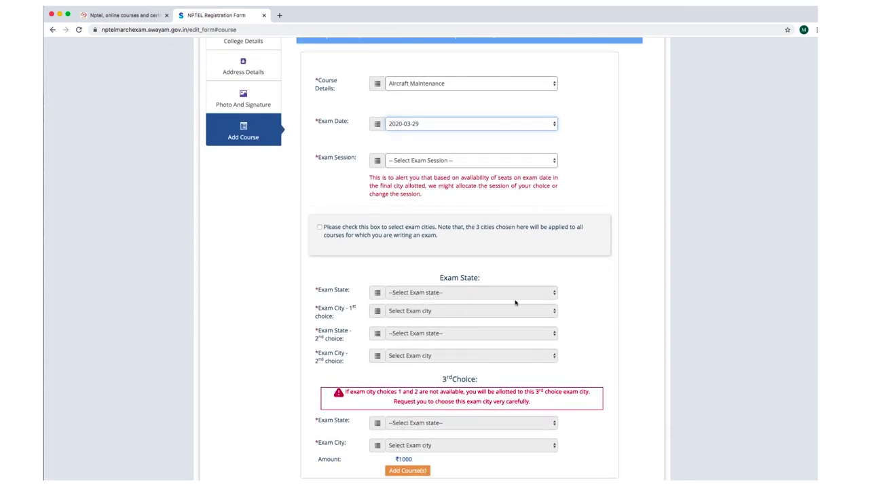
left_click(468, 163)
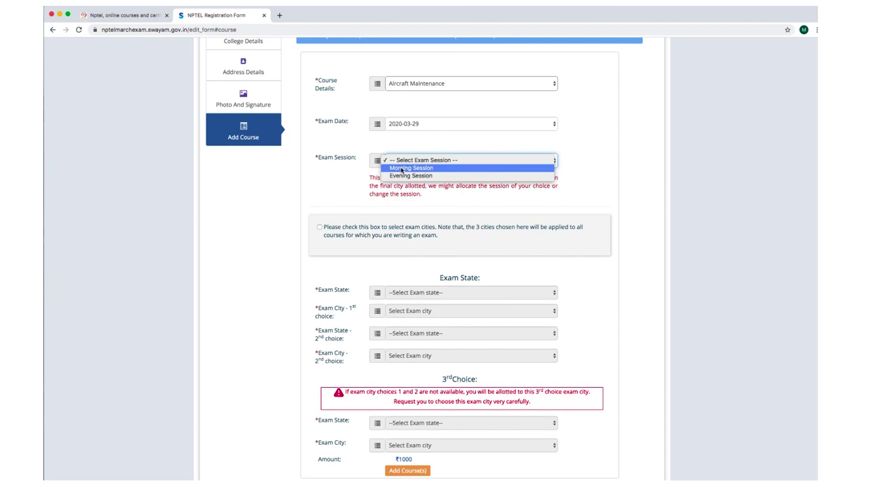
left_click(401, 169)
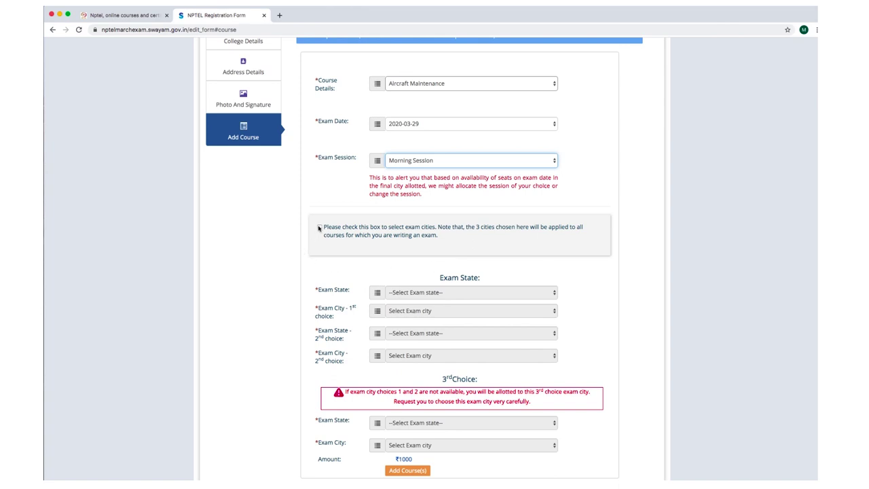
left_click(319, 227)
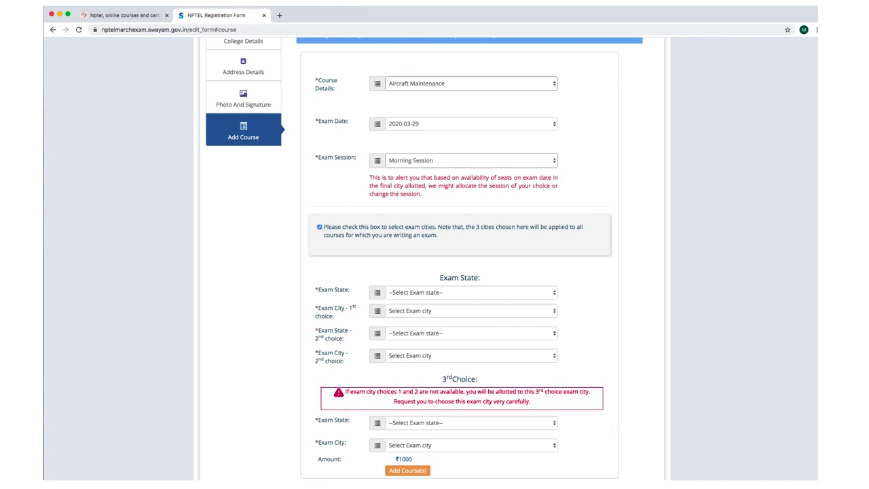
scroll(597, 357, "down", 2)
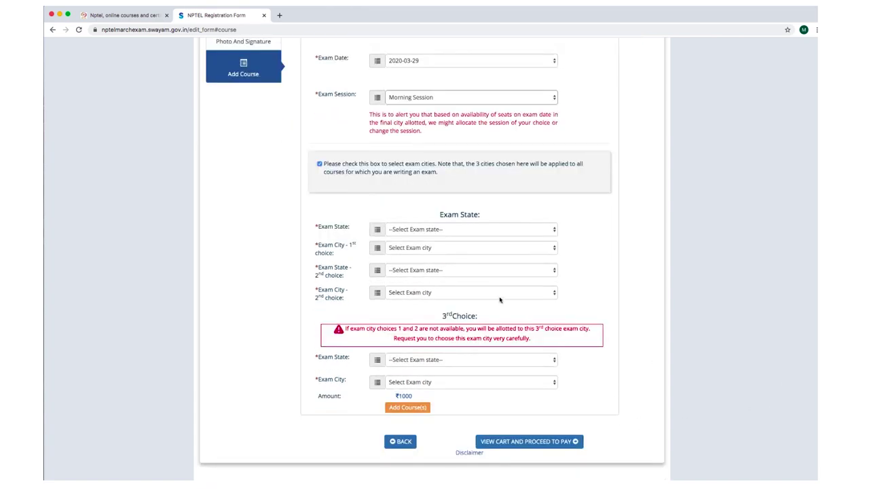
Set the three exam city choices to Kerala/Ernakulam, Kerala/Trivandrum and Kerala/Ernakulam.
left_click(435, 233)
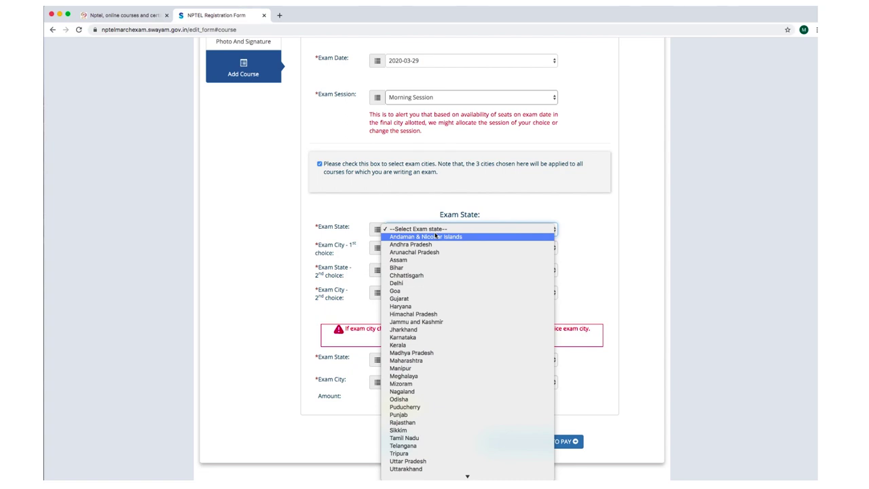
left_click(415, 346)
left_click(412, 252)
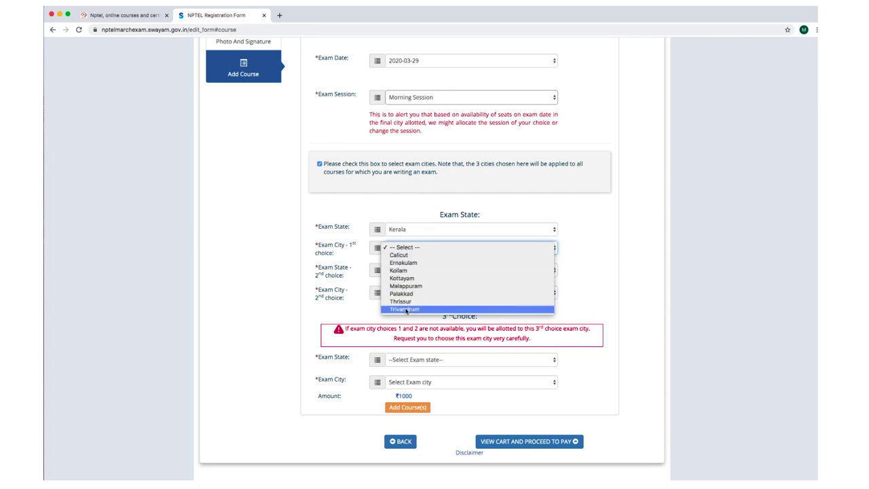
left_click(406, 263)
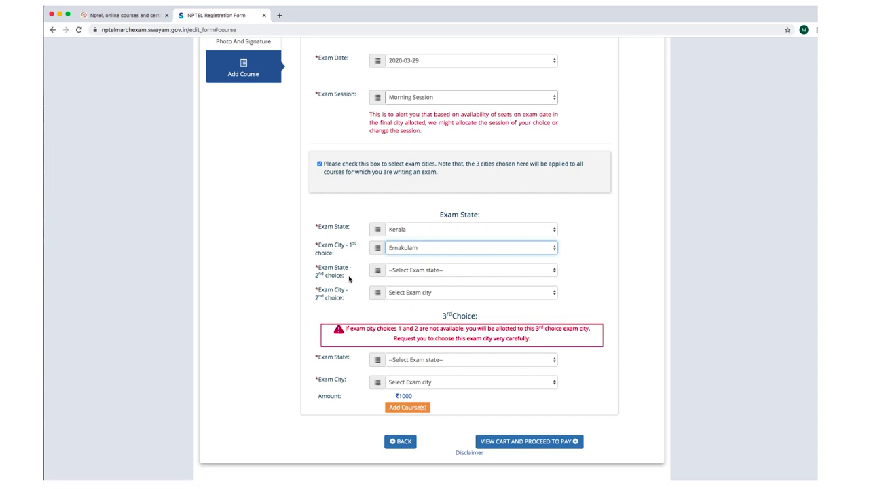
left_click(418, 270)
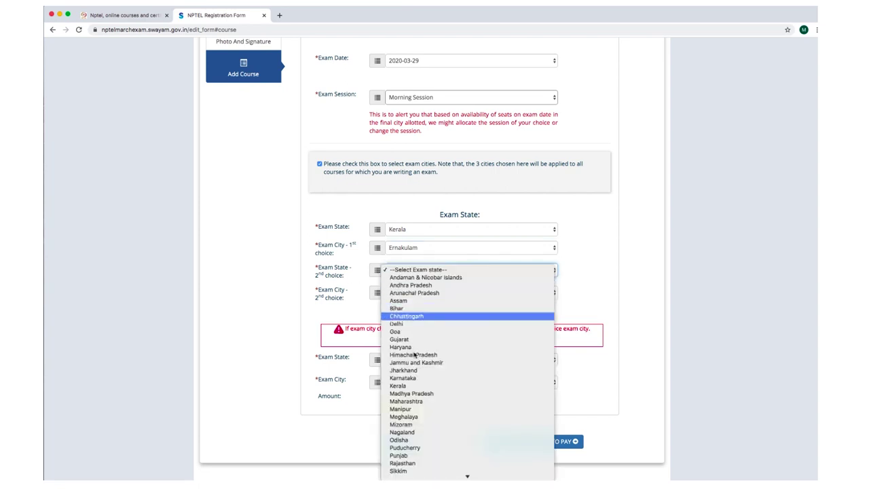
left_click(409, 386)
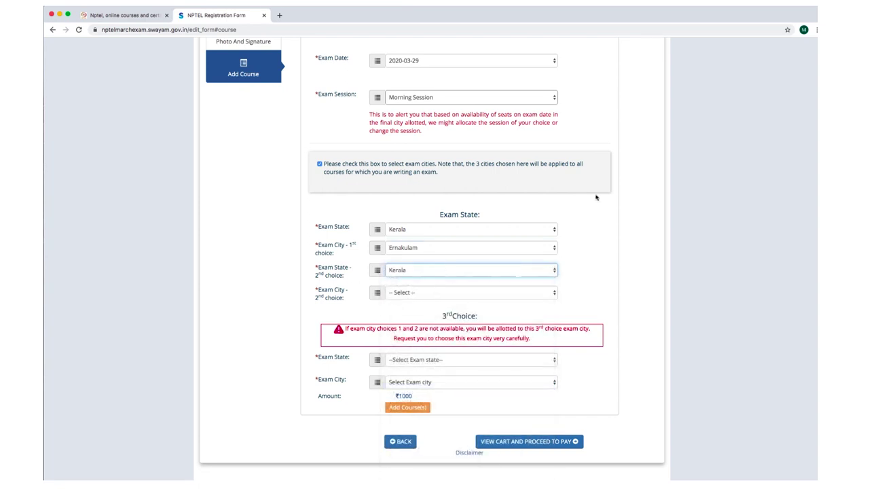
left_click(418, 292)
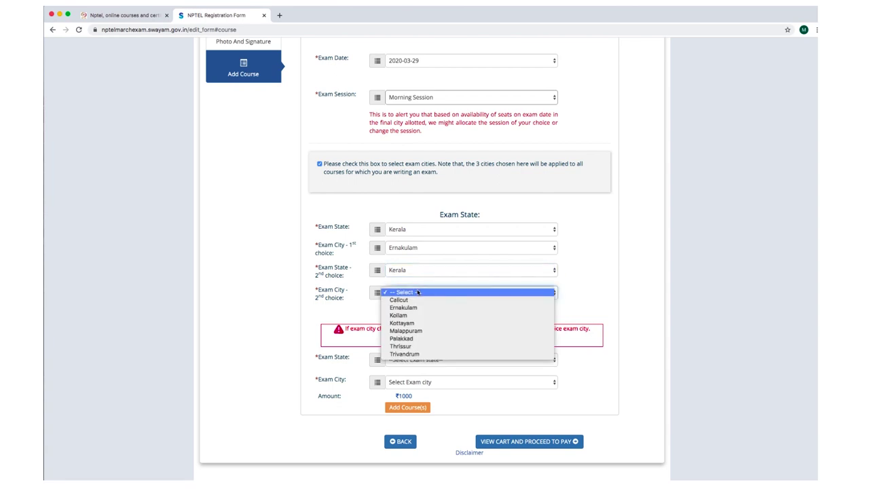
left_click(409, 356)
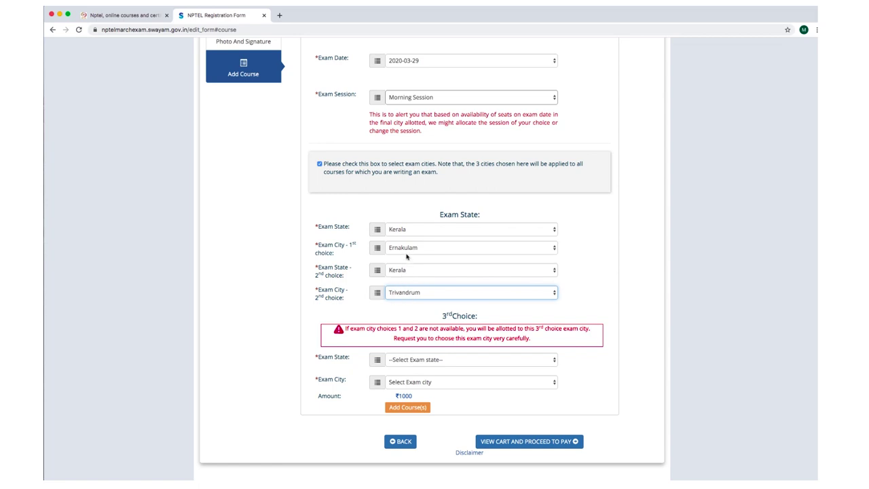
left_click(423, 360)
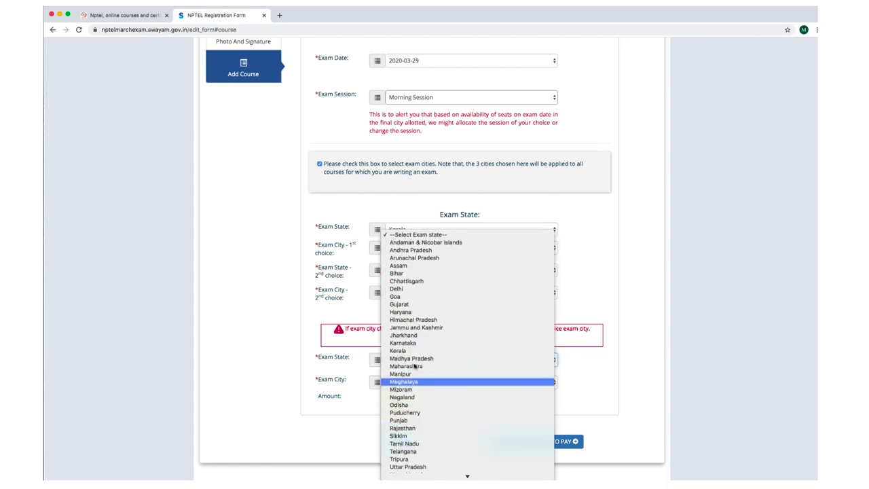
left_click(411, 351)
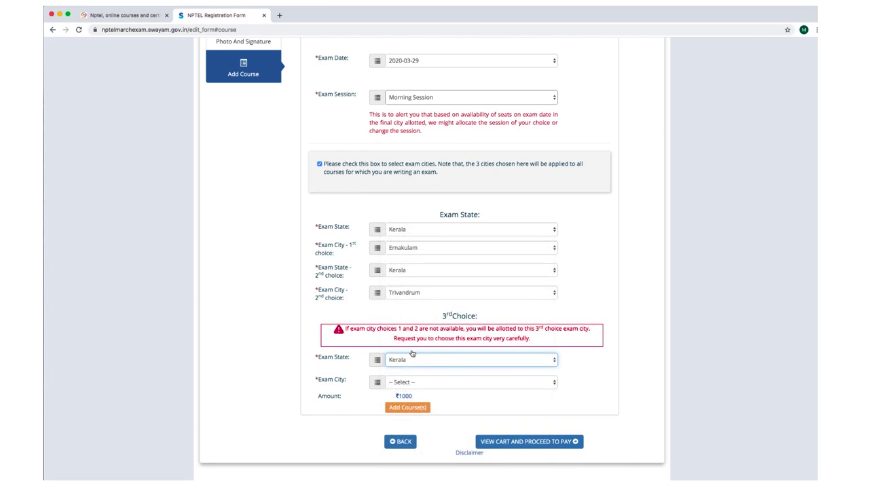
left_click(427, 382)
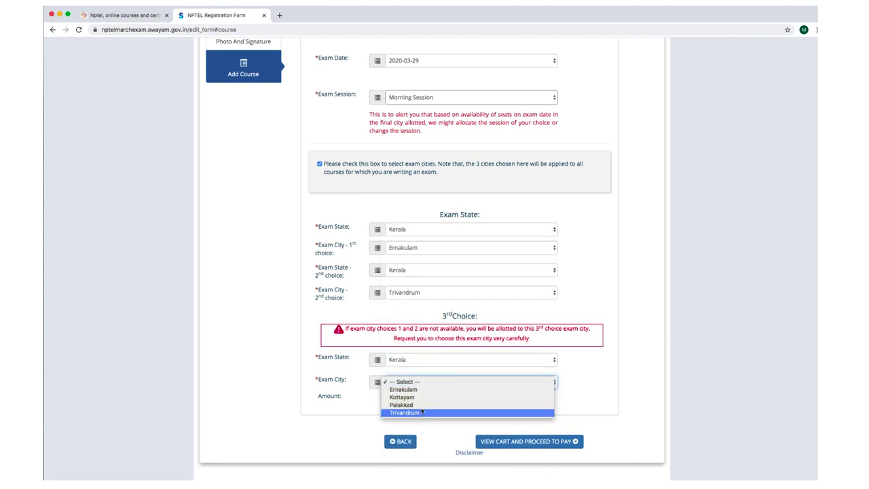
left_click(419, 389)
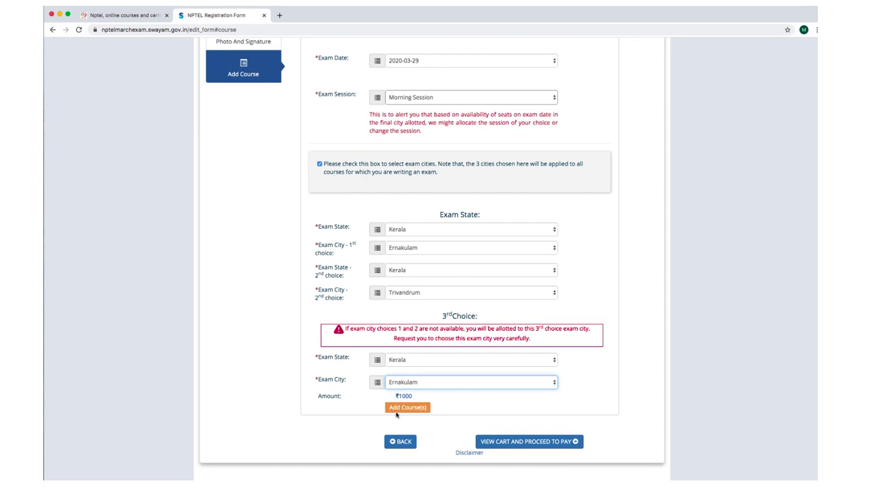
Add Aircraft Maintenance to the cart with Add Course(s), then choose Add More Course.
left_click(400, 409)
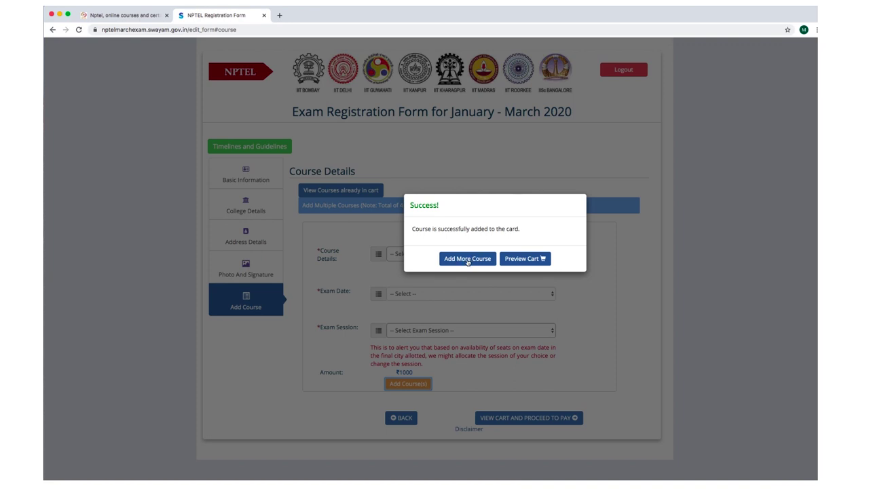
left_click(467, 260)
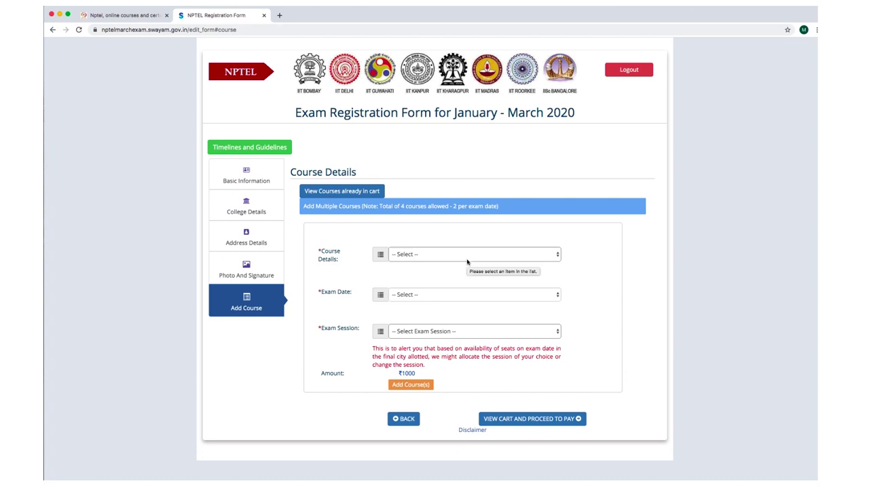
left_click(485, 253)
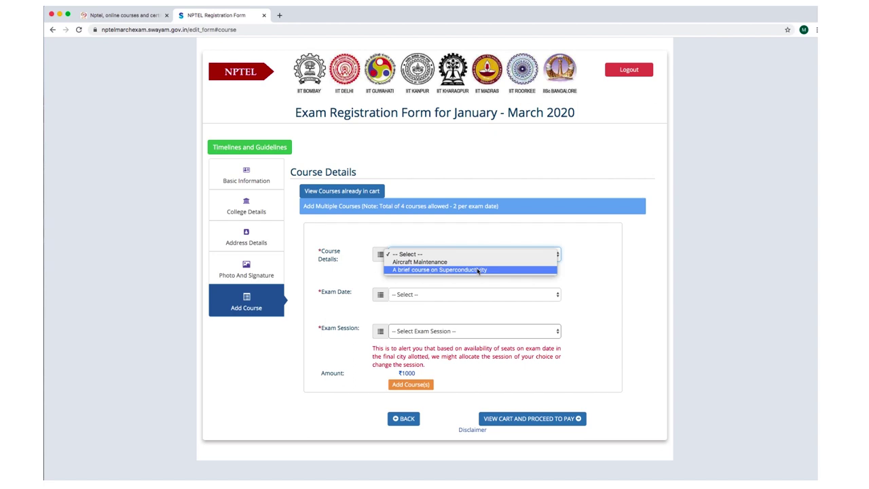
Enter A brief course on Superconductivity for 2020-03-29, Evening Session, then view the cart.
left_click(477, 270)
left_click(469, 296)
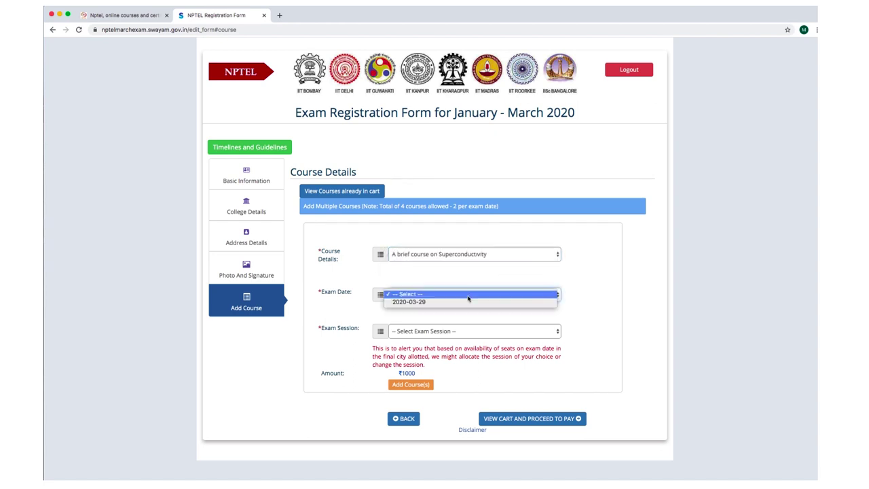
left_click(468, 302)
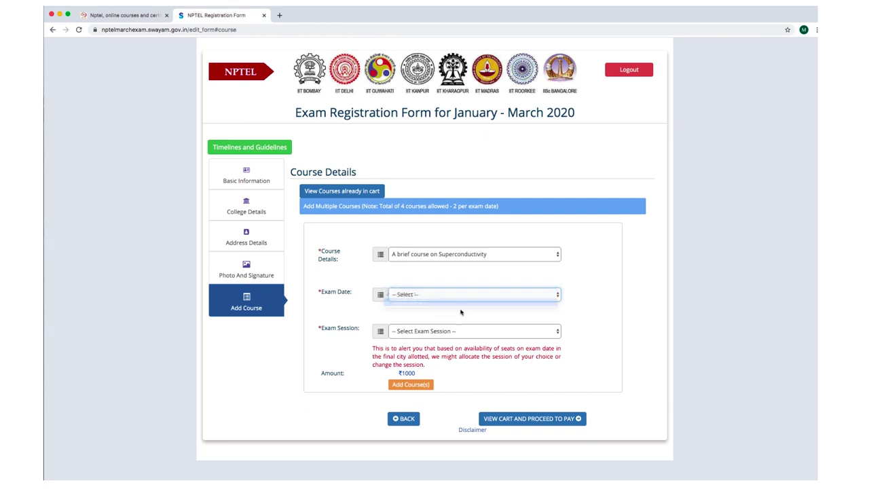
left_click(452, 332)
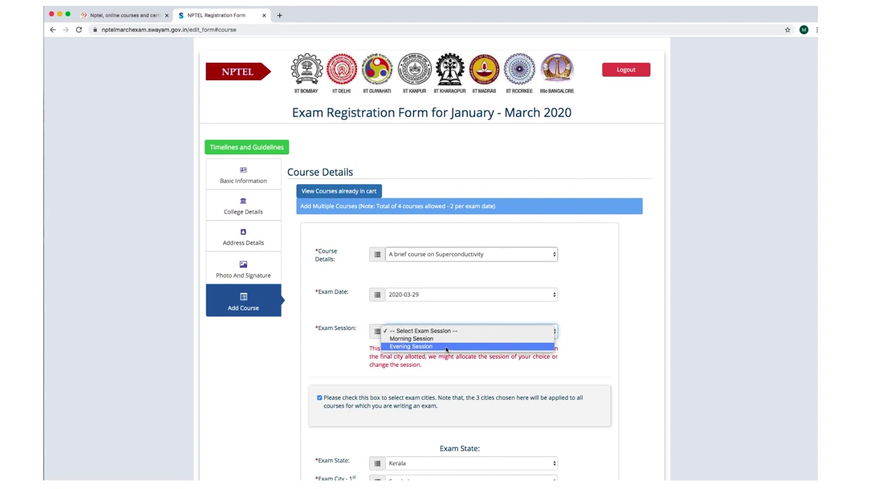
left_click(451, 348)
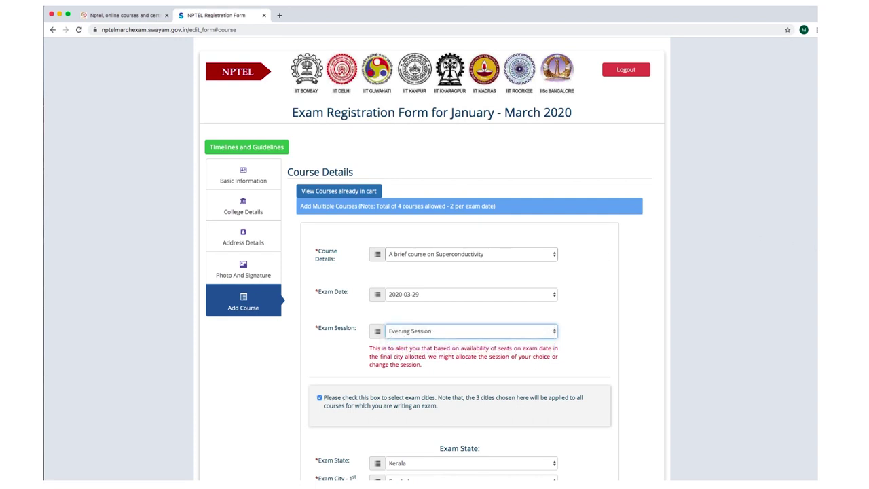
scroll(508, 327, "down", 4)
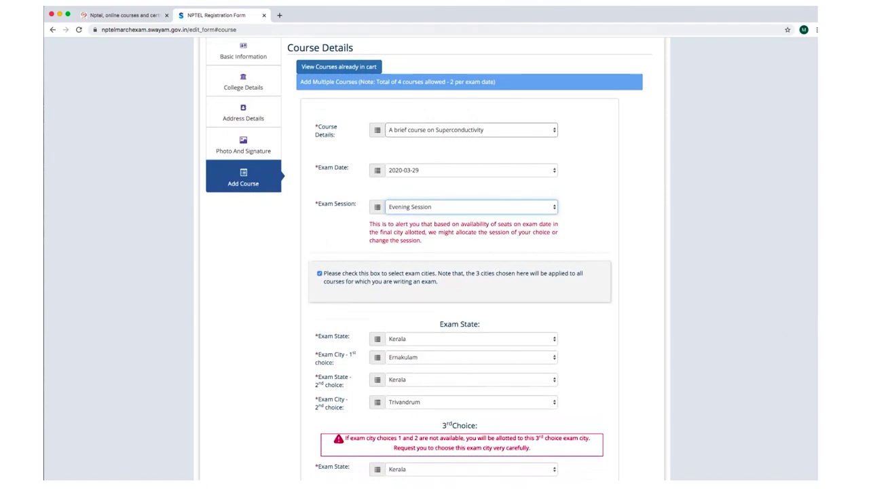
scroll(434, 258, "down", 4)
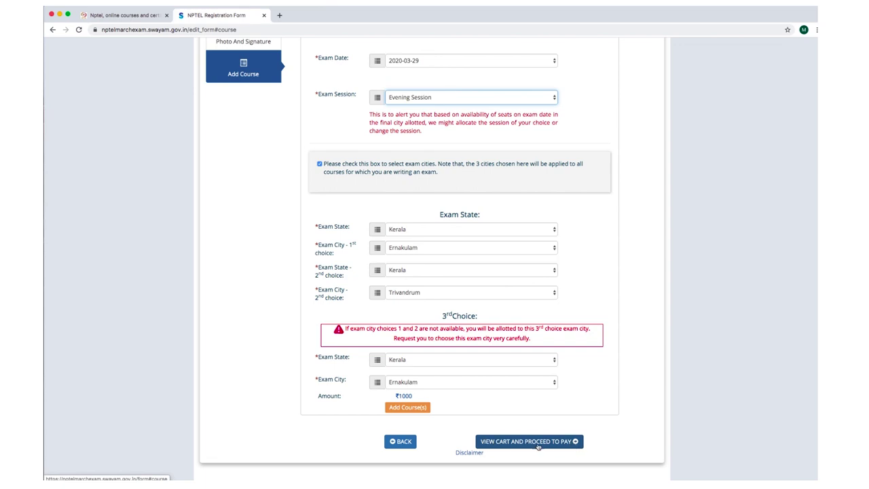
left_click(514, 445)
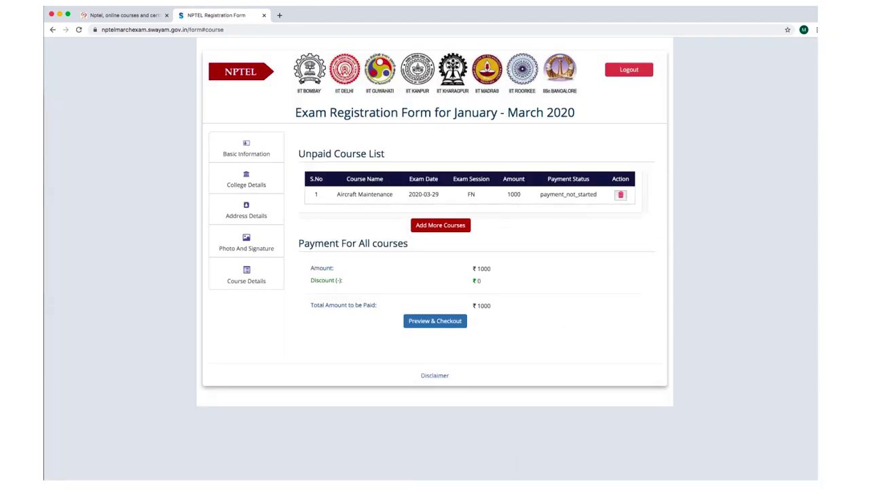
Add the Superconductivity 2020-03-29 Evening Session exam with Kerala cities (₹1000) to the cart.
left_click(718, 6)
left_click(743, 18)
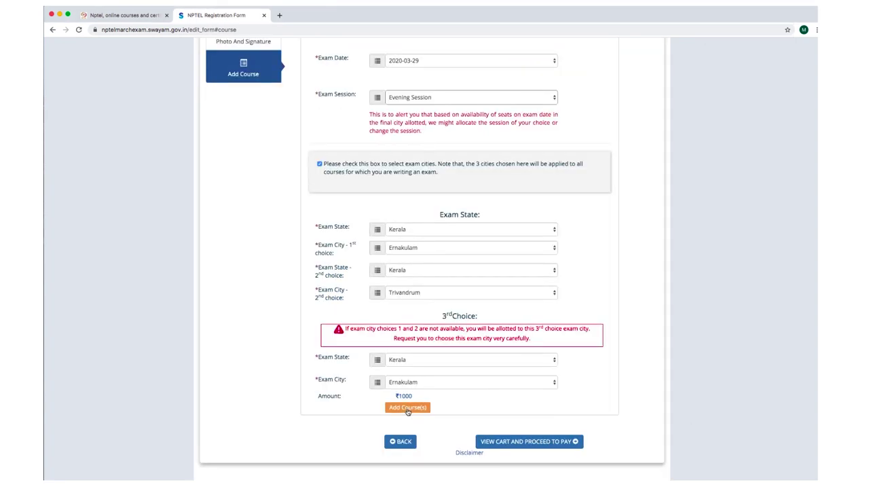
left_click(410, 409)
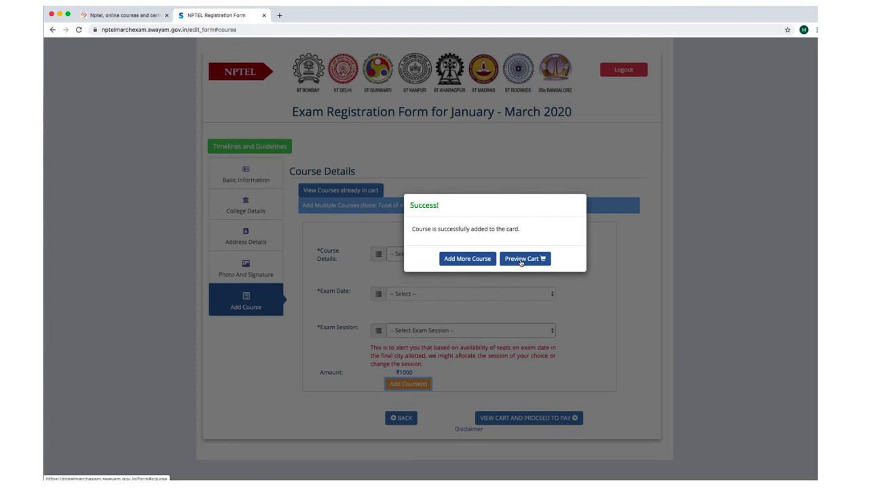
Check both unpaid courses' FN session and payment_not_started status, then go to Preview & Checkout.
left_click(521, 259)
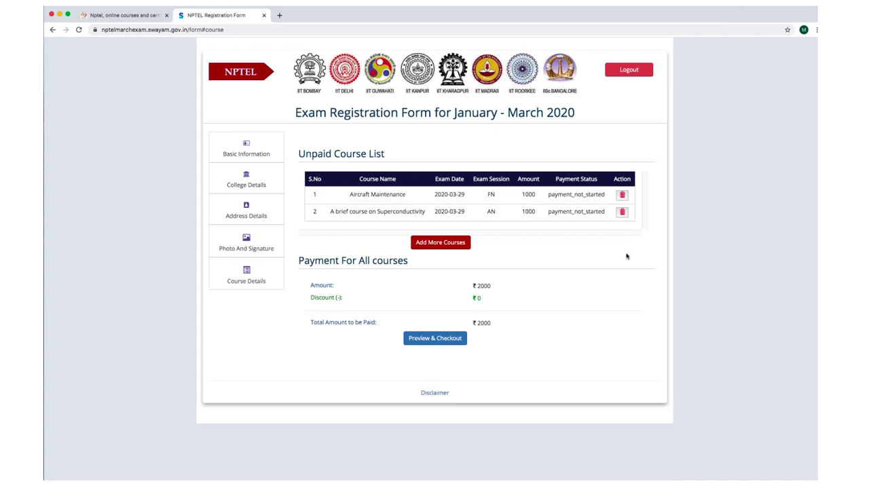
double_click(489, 195)
left_click(490, 211)
left_click_drag(548, 194, 606, 196)
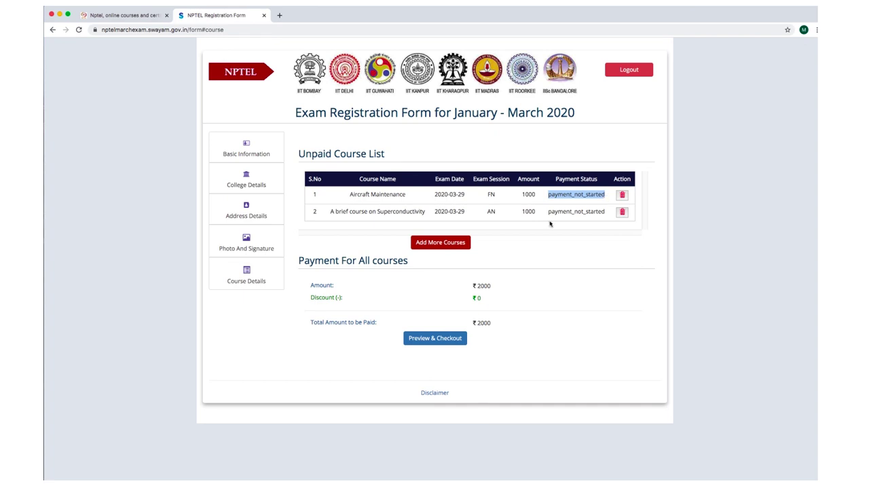
left_click_drag(548, 211, 606, 213)
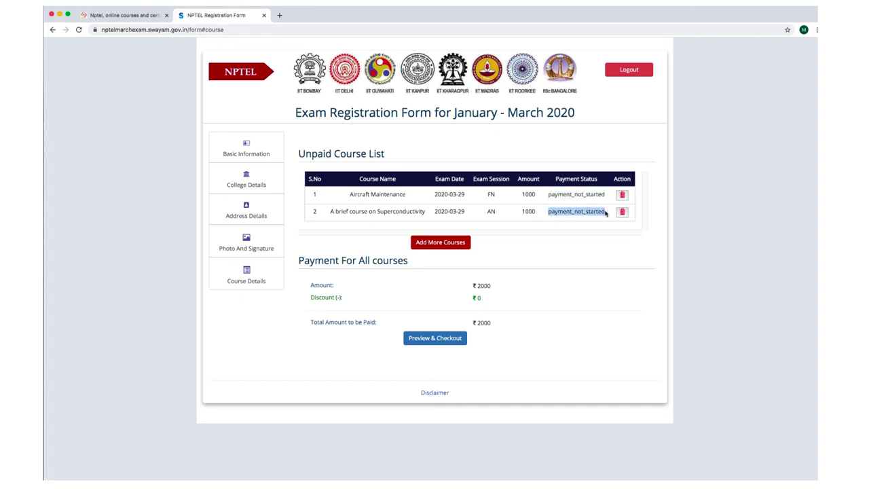
left_click(579, 212)
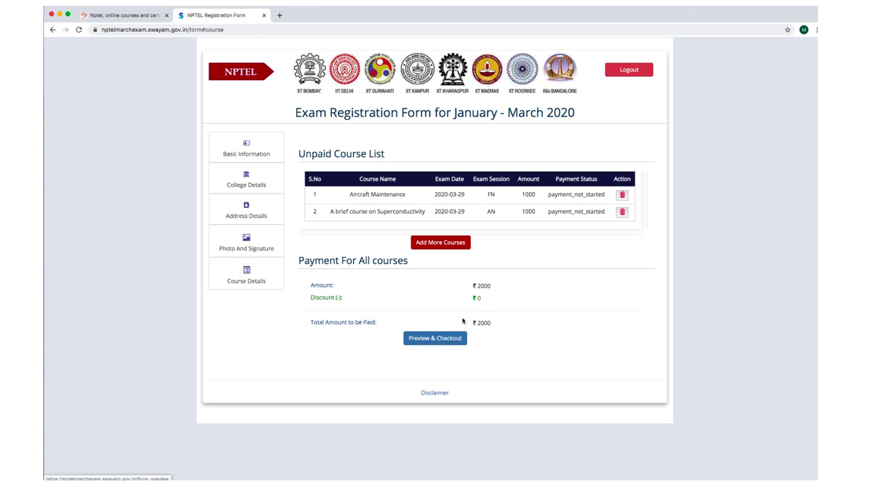
left_click(452, 342)
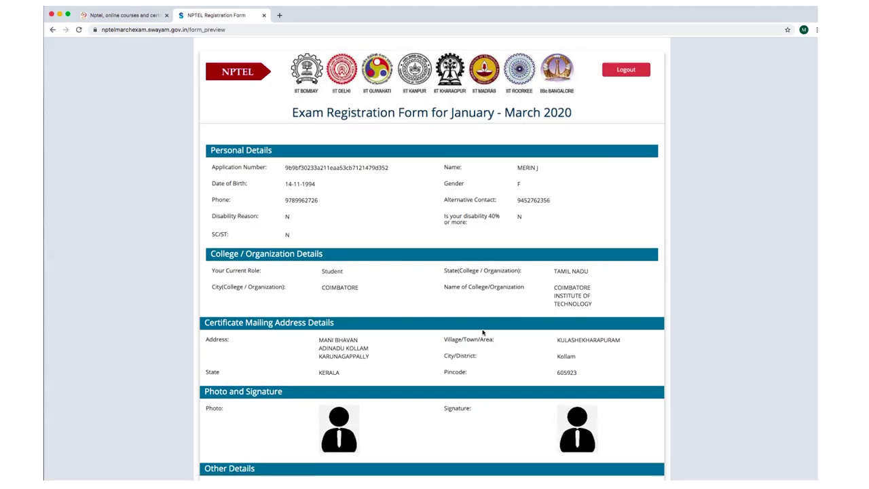
scroll(484, 333, "down", 1)
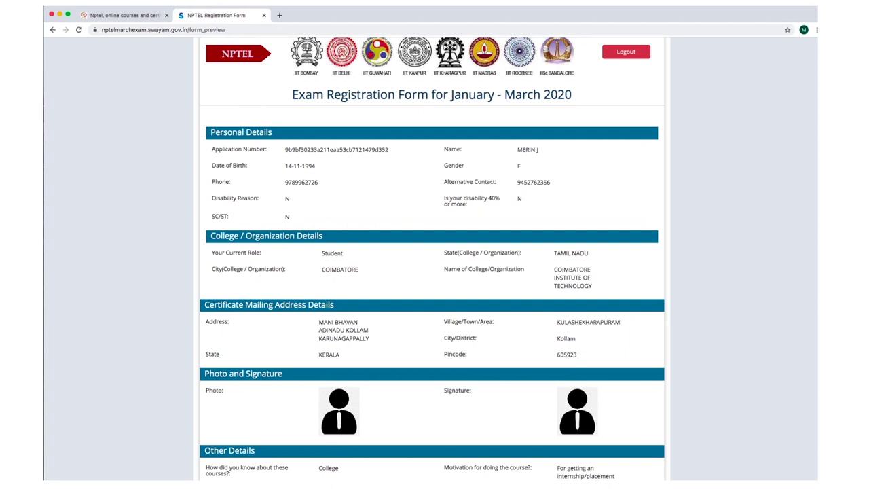
scroll(432, 258, "down", 5)
scroll(432, 258, "down", 2)
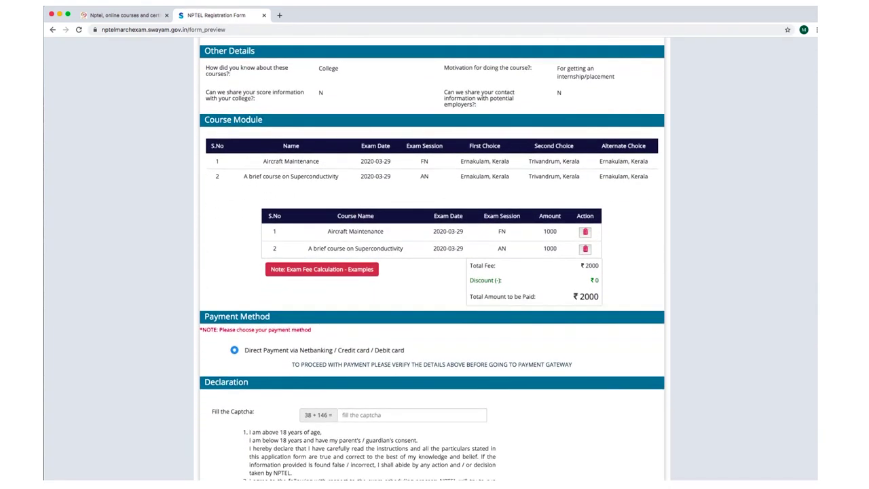
scroll(432, 258, "down", 2)
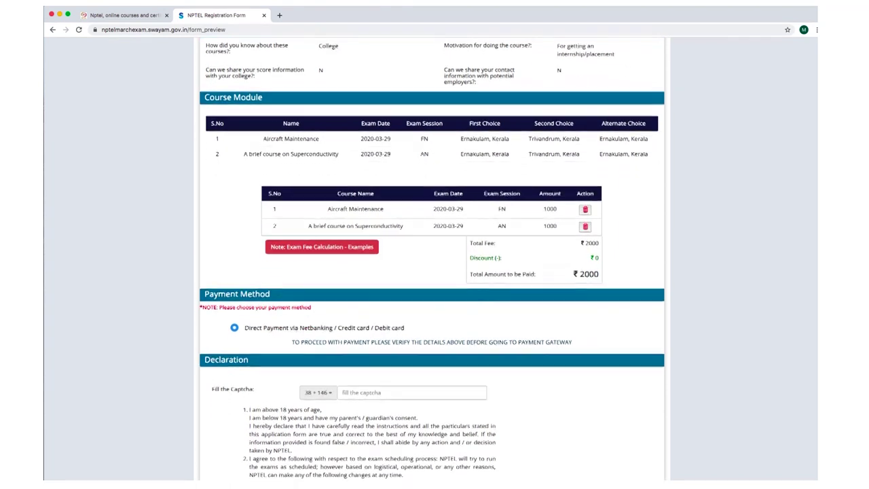
scroll(433, 258, "down", 3)
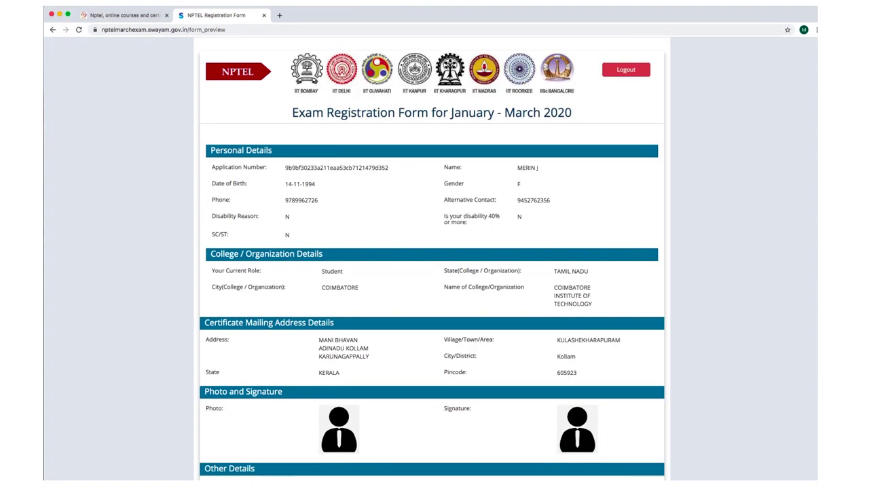
scroll(432, 258, "down", 13)
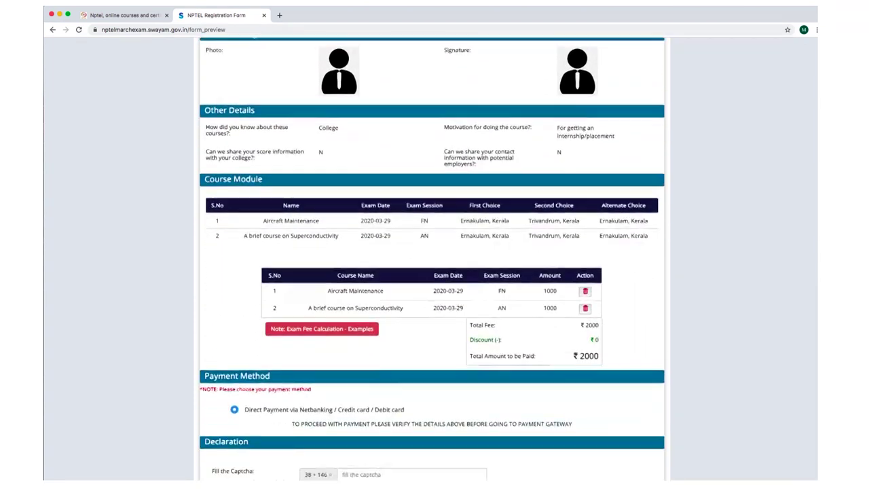
scroll(548, 316, "down", 3)
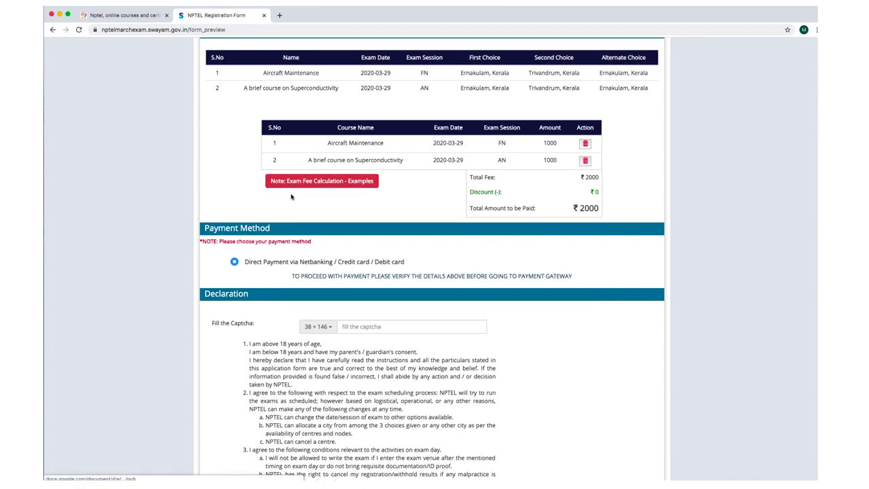
Answer the 38 + 146 captcha with 184.
left_click(358, 327)
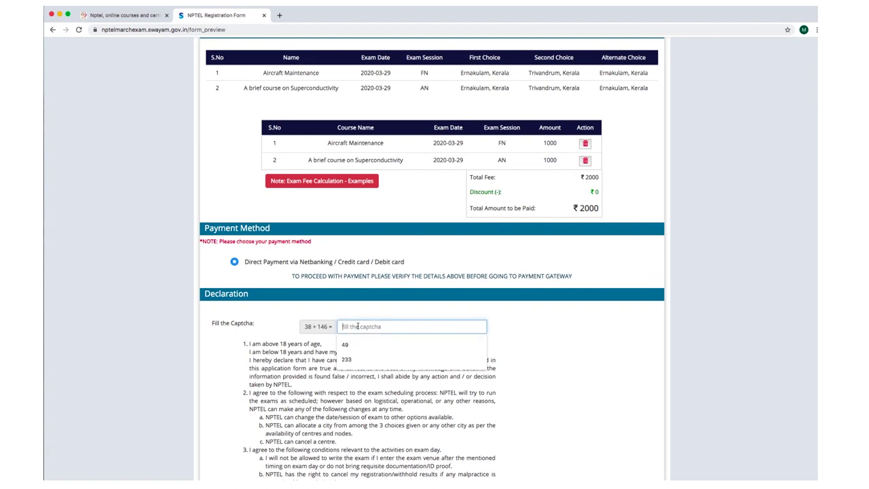
type("184")
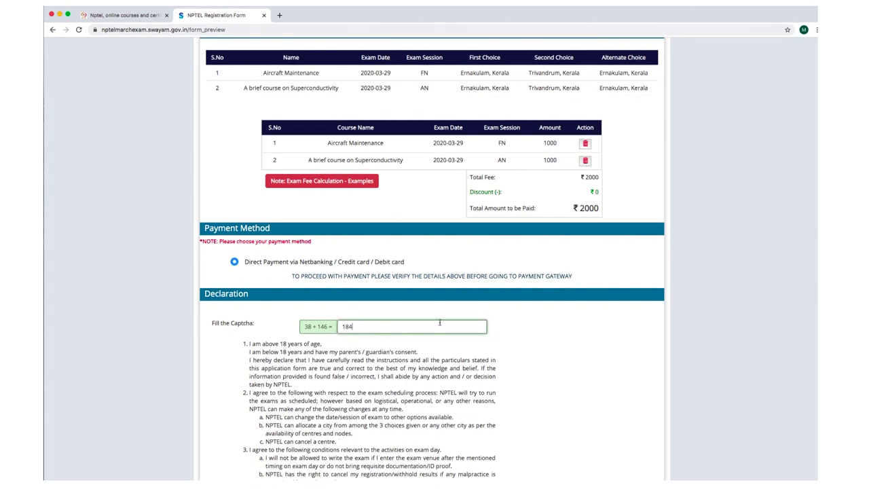
left_click(504, 333)
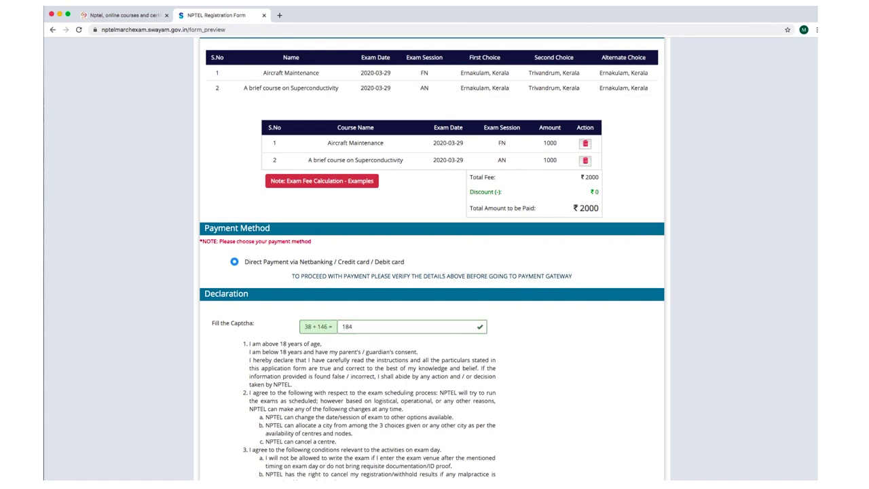
Read the declaration, including the parent's/guardian's consent clause, and tick 'I Agree to all the above'.
scroll(432, 258, "down", 2)
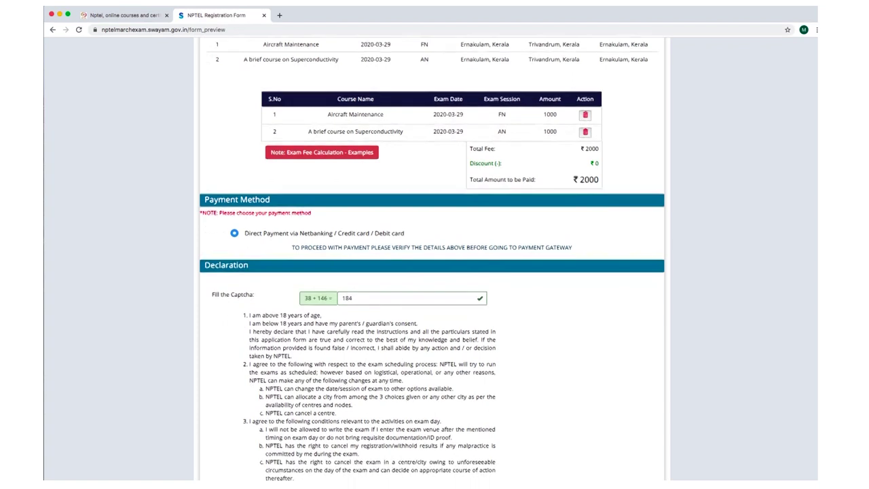
scroll(433, 262, "down", 8)
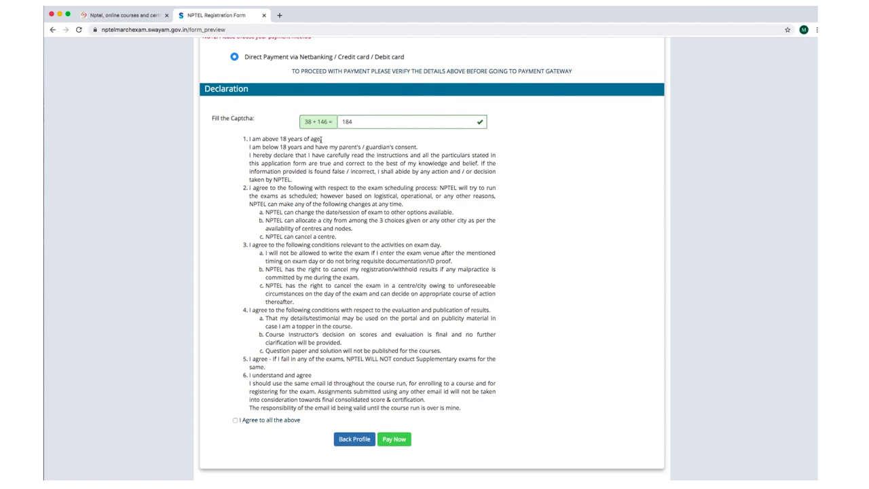
left_click_drag(302, 141, 415, 147)
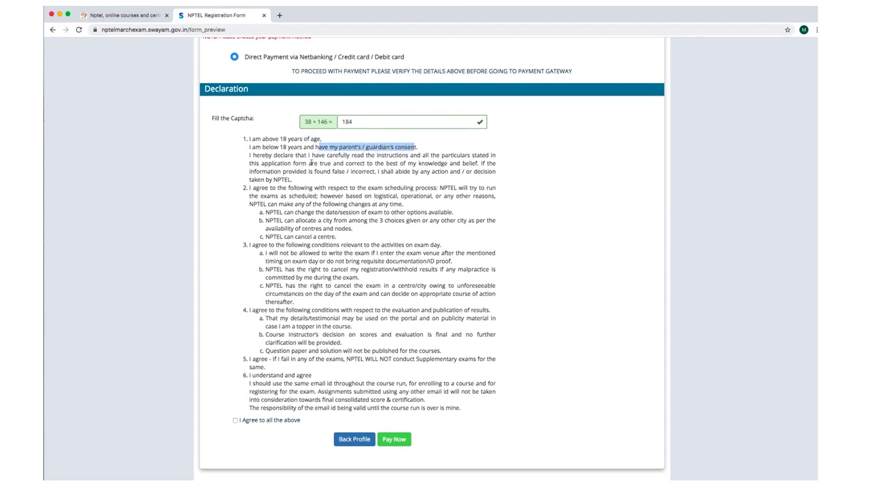
left_click(367, 147)
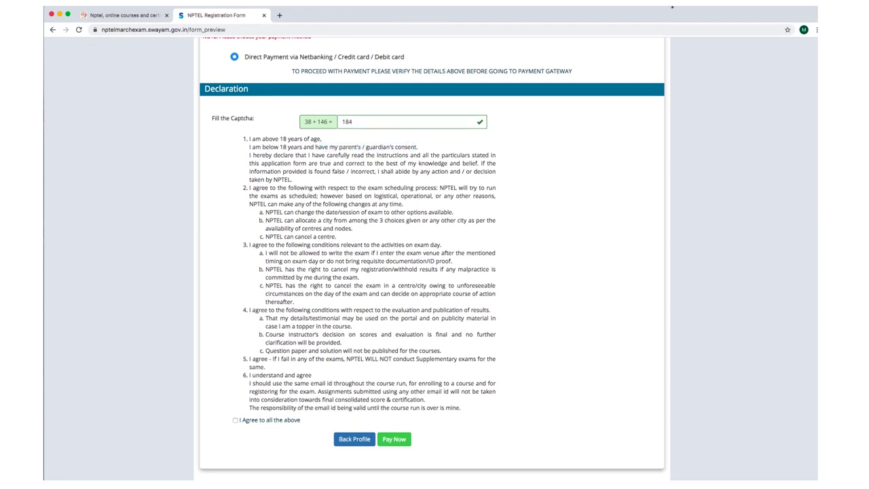
left_click(717, 6)
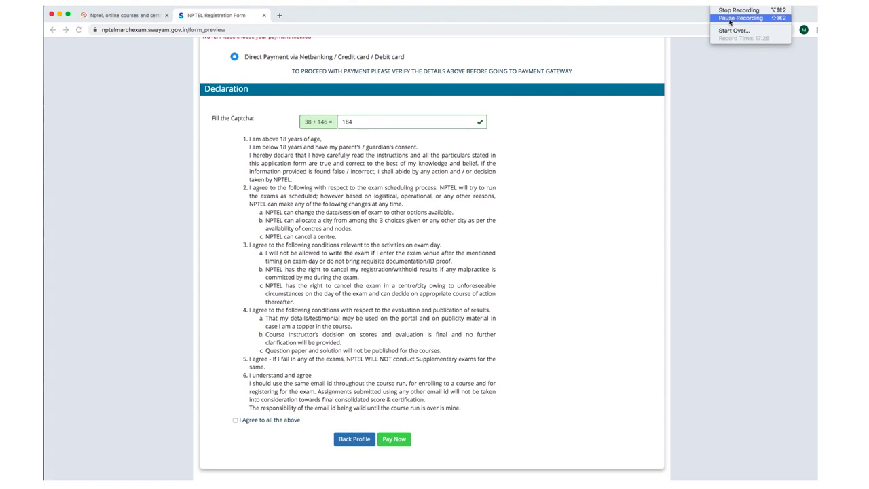
left_click(729, 19)
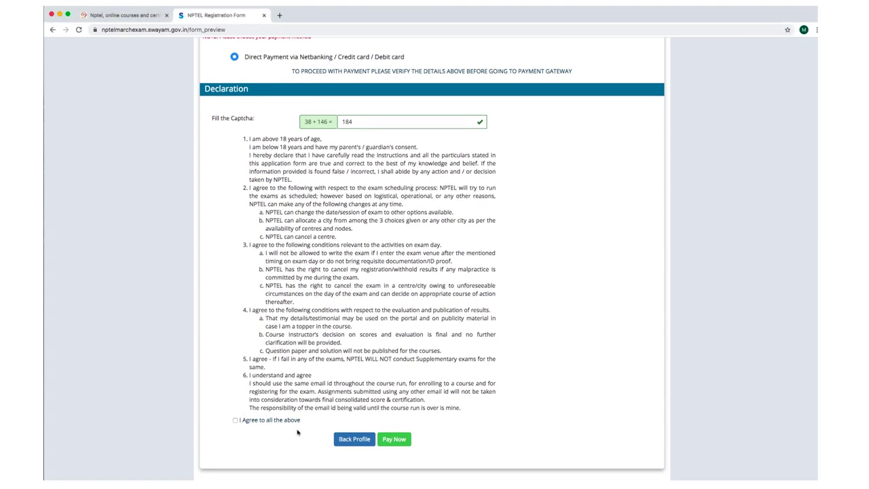
left_click(235, 421)
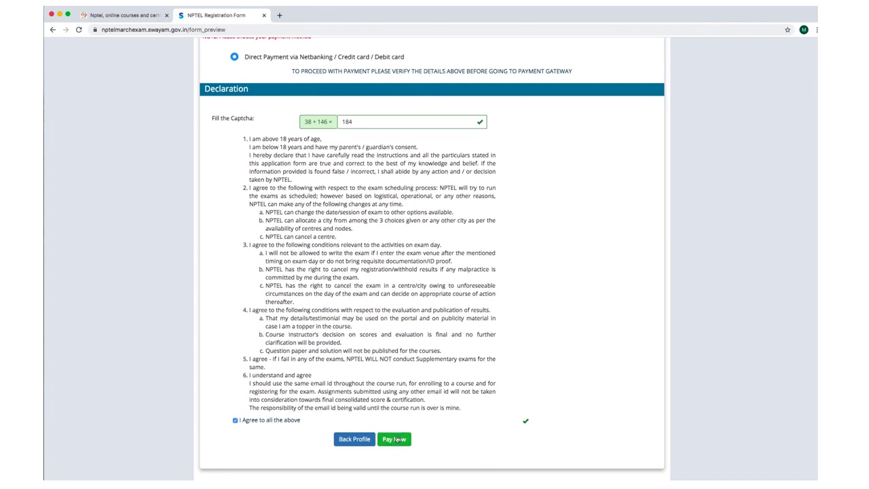
Choose Pay Now for the ₹2000 fee and confirm the warning dialog with OK.
left_click(397, 440)
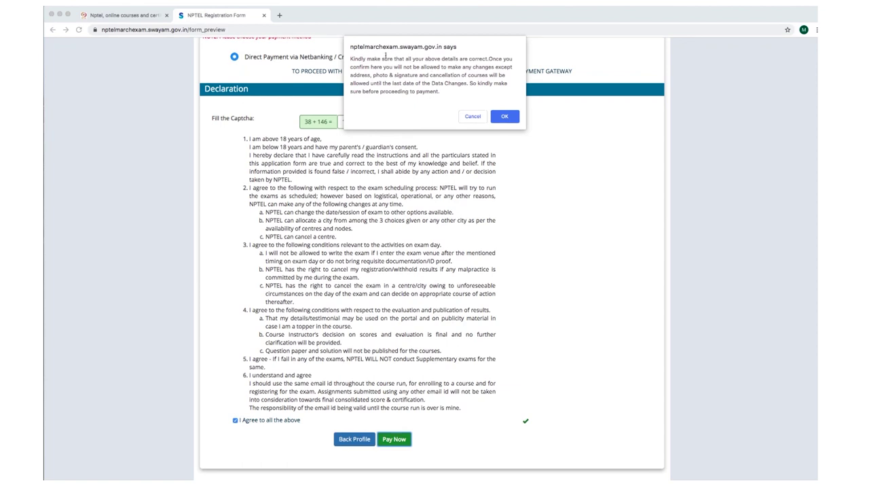
left_click_drag(350, 59, 447, 91)
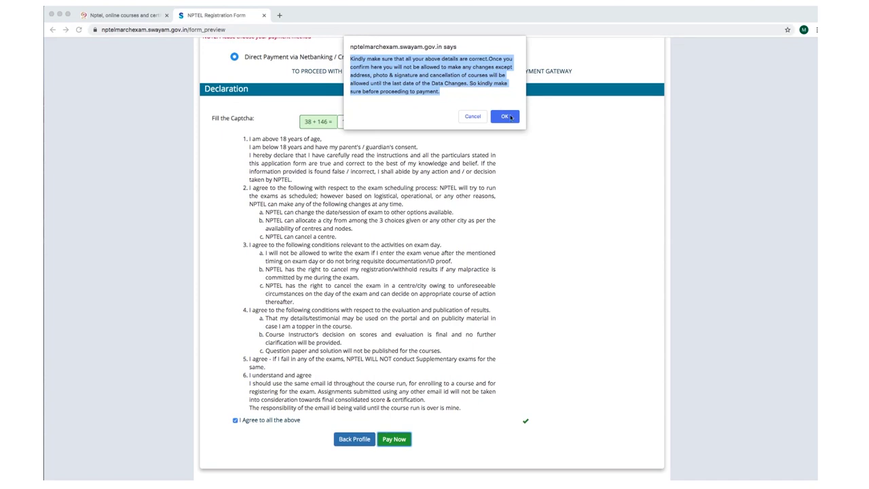
left_click(511, 117)
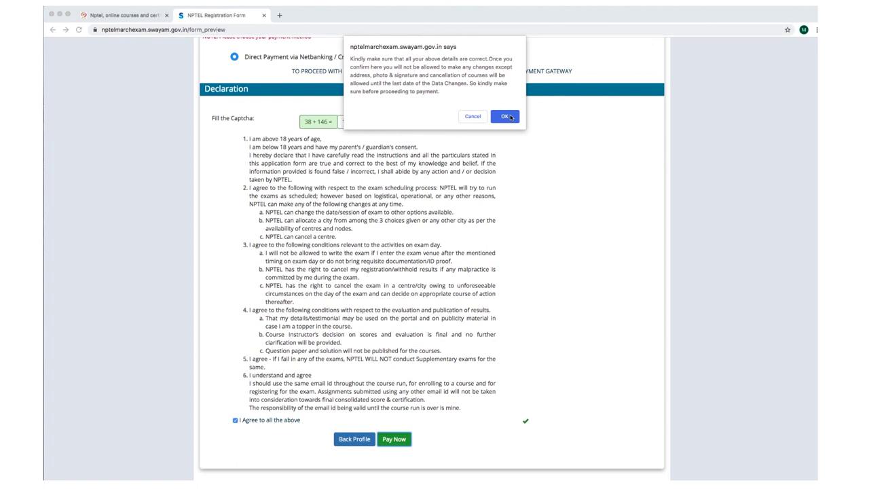
left_click(510, 117)
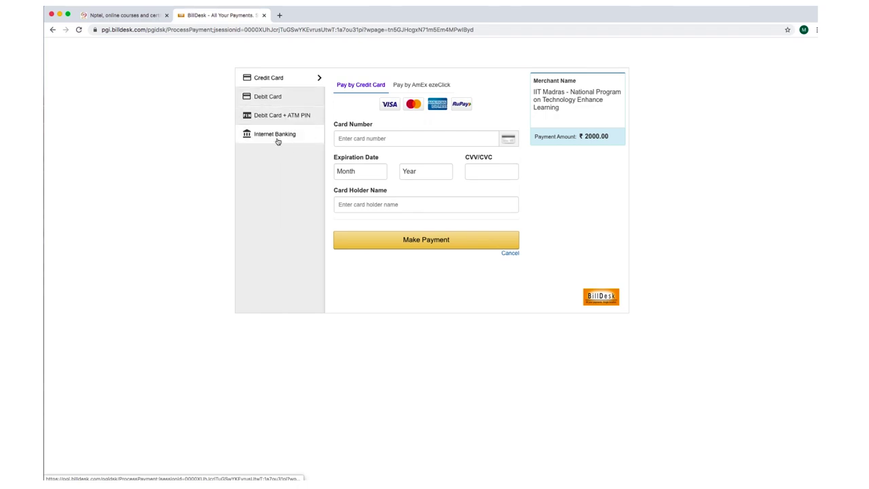
left_click(394, 138)
left_click(369, 171)
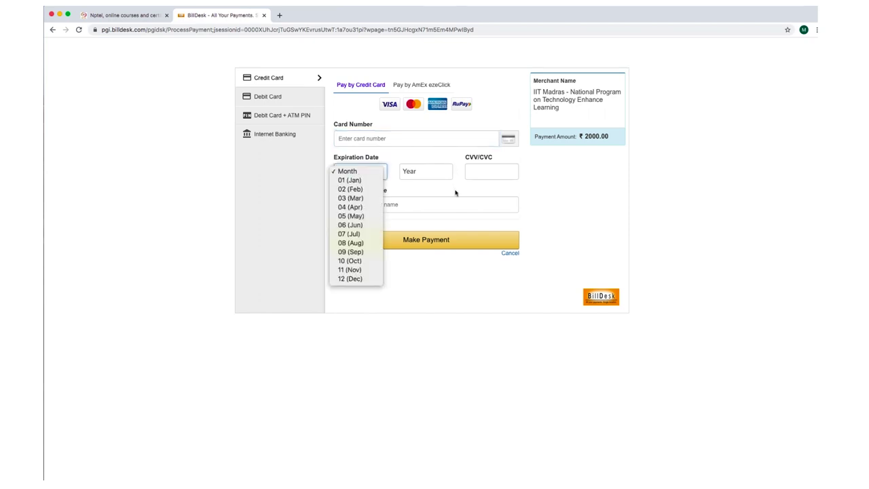
left_click(456, 194)
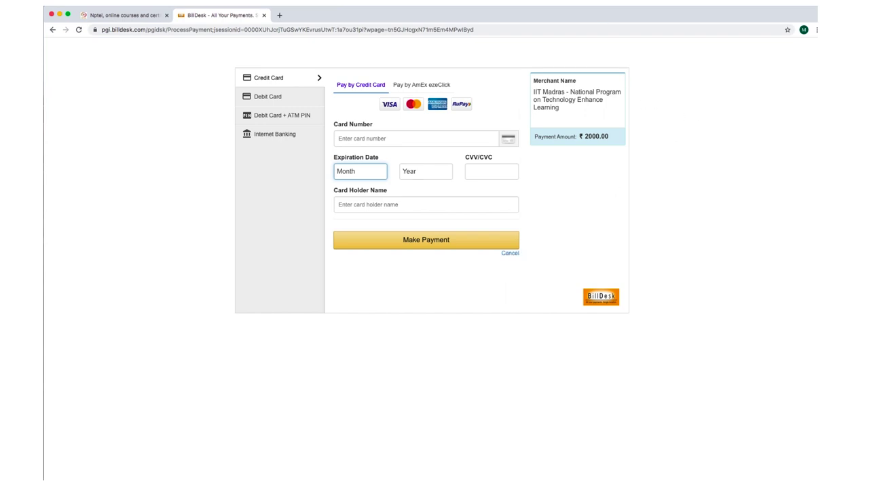
left_click(764, 8)
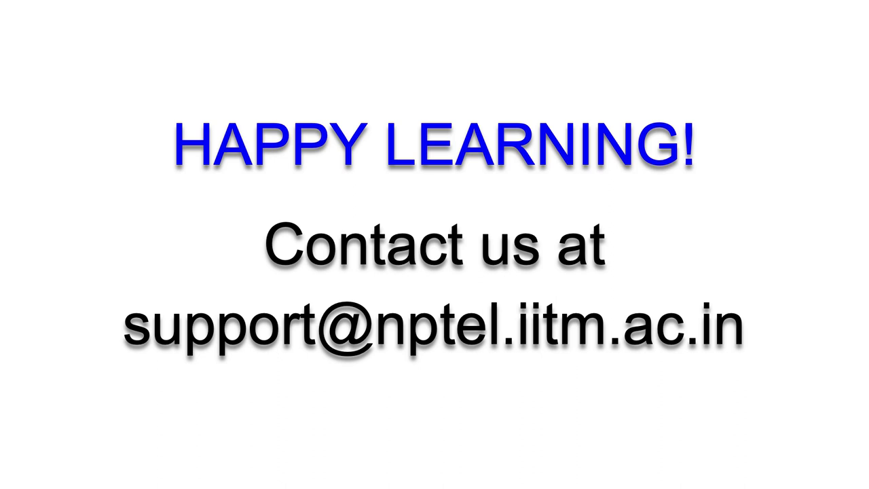